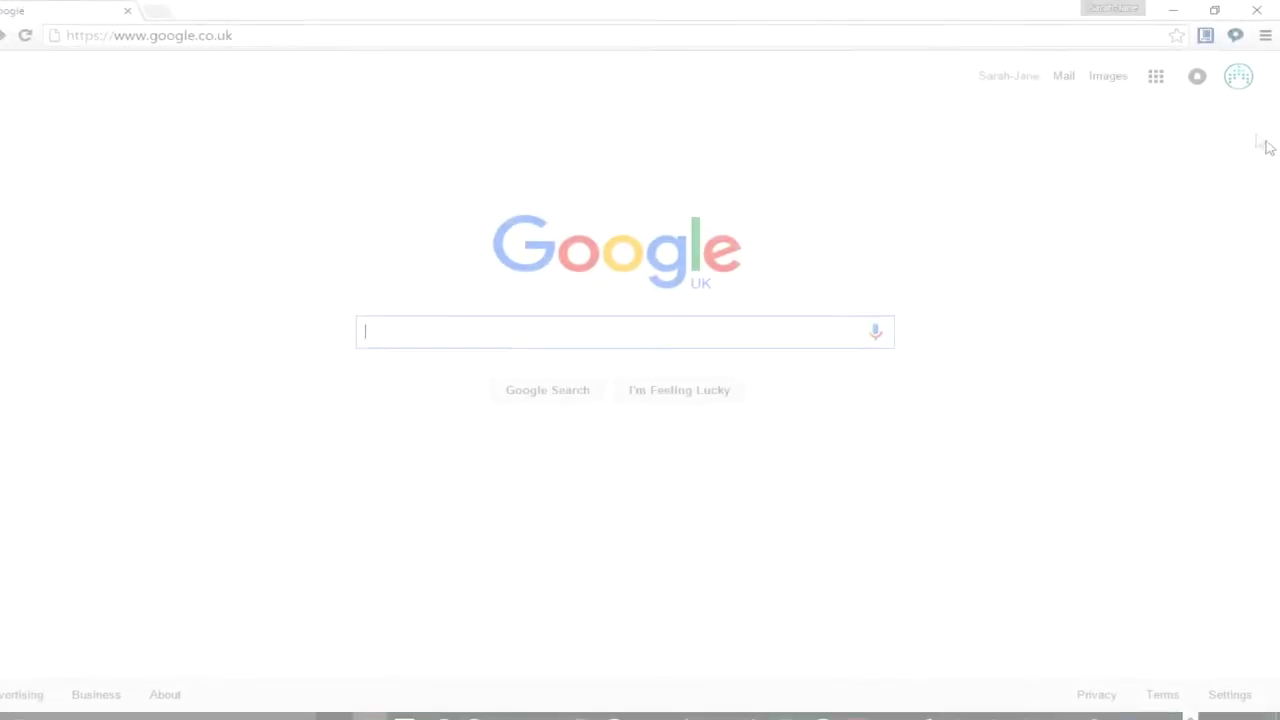
- Search Google for 'Google Books' and open the Google Books home page
click(1154, 74)
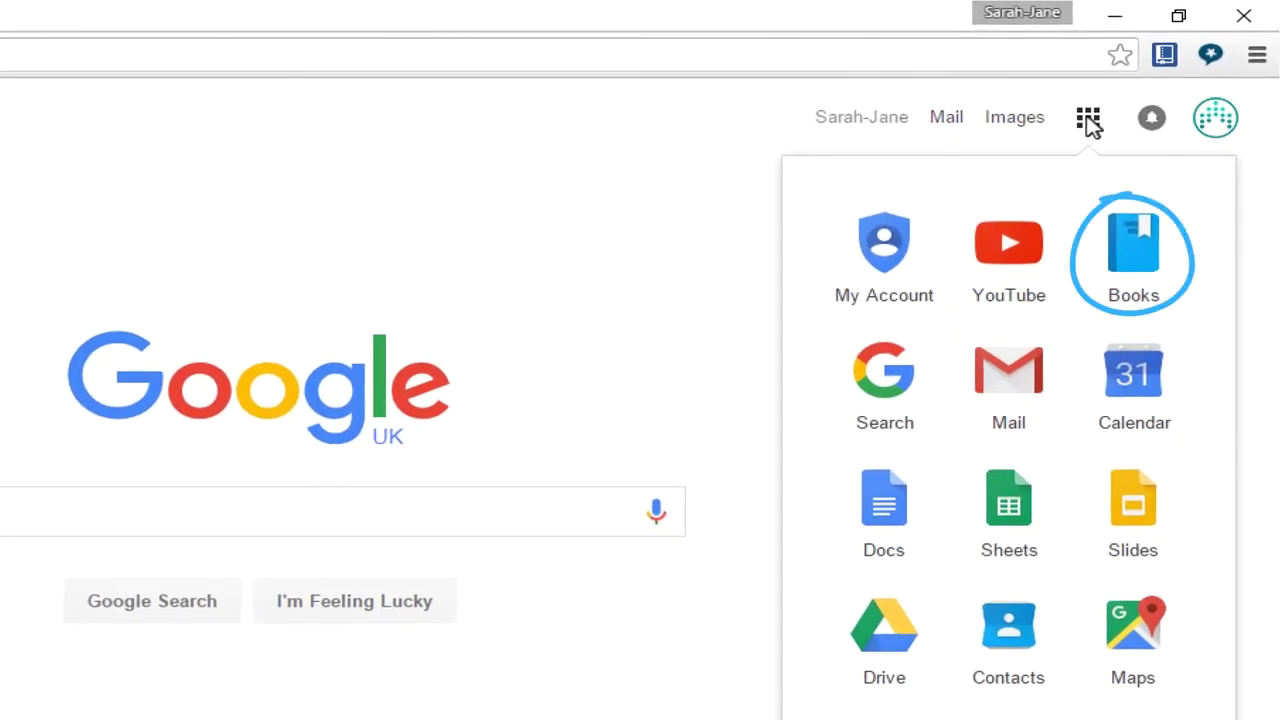
click(159, 502)
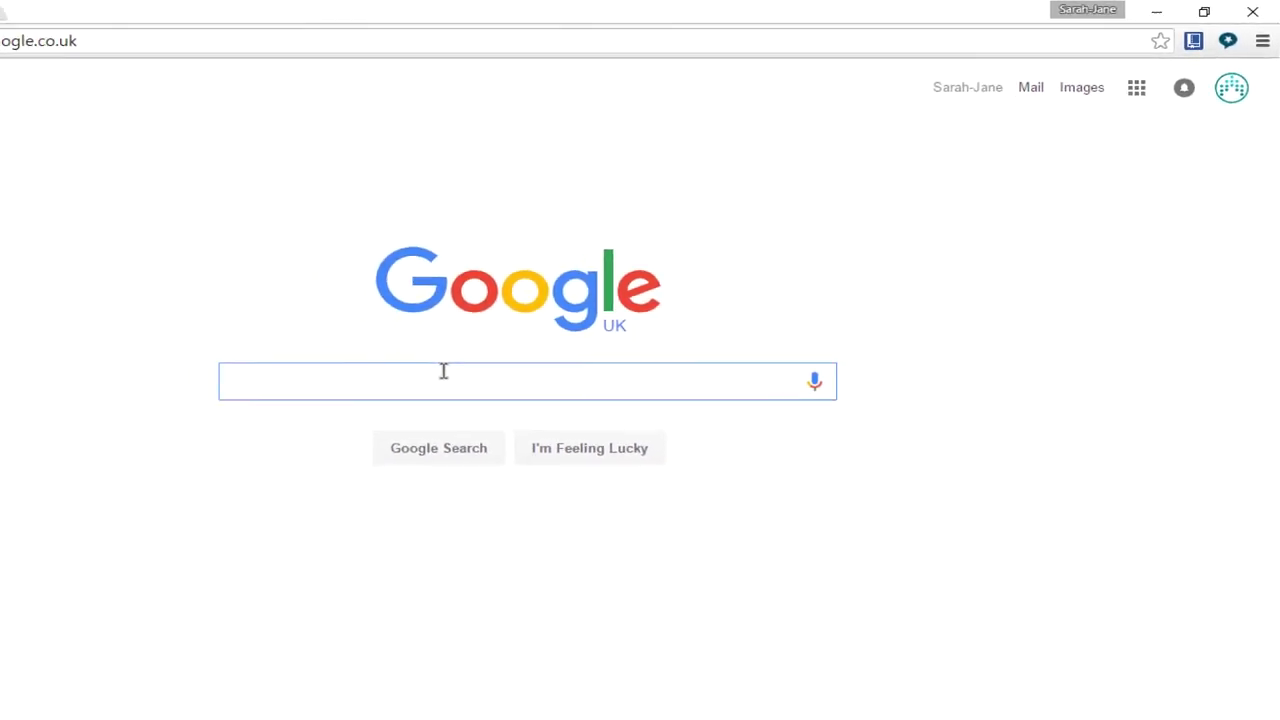
text(Goo)
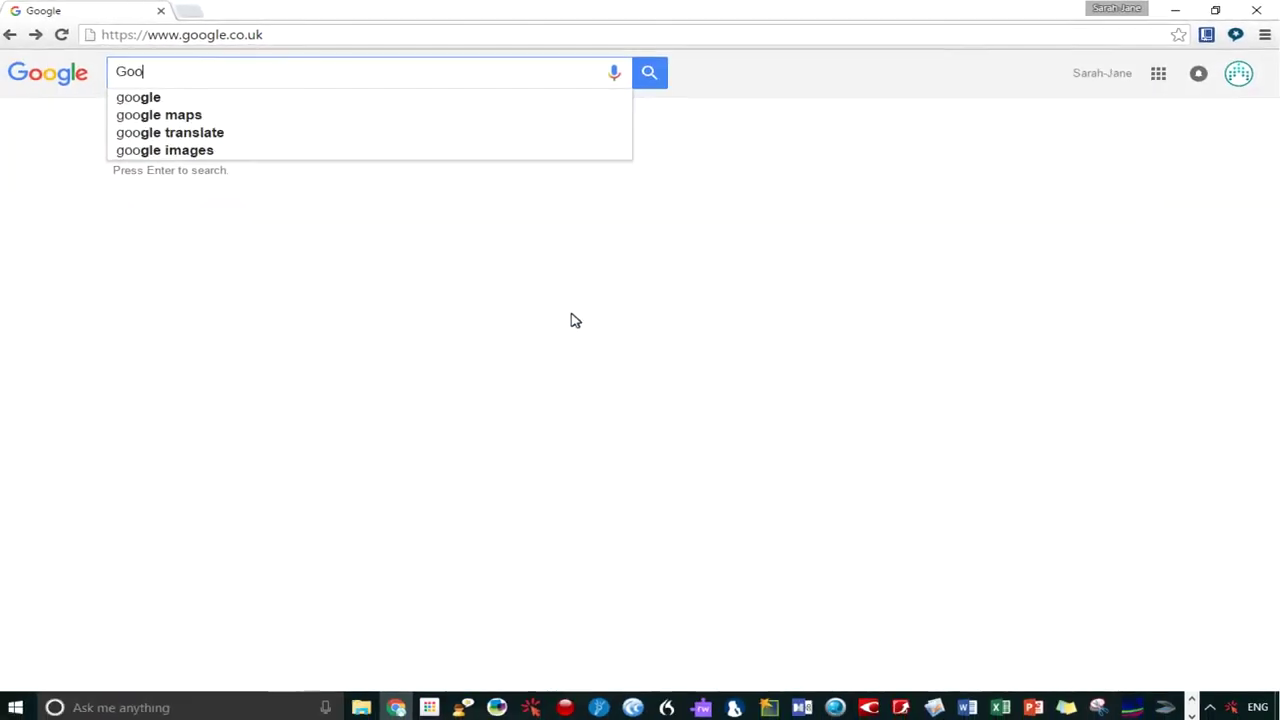
text(gle Books)
key(Return)
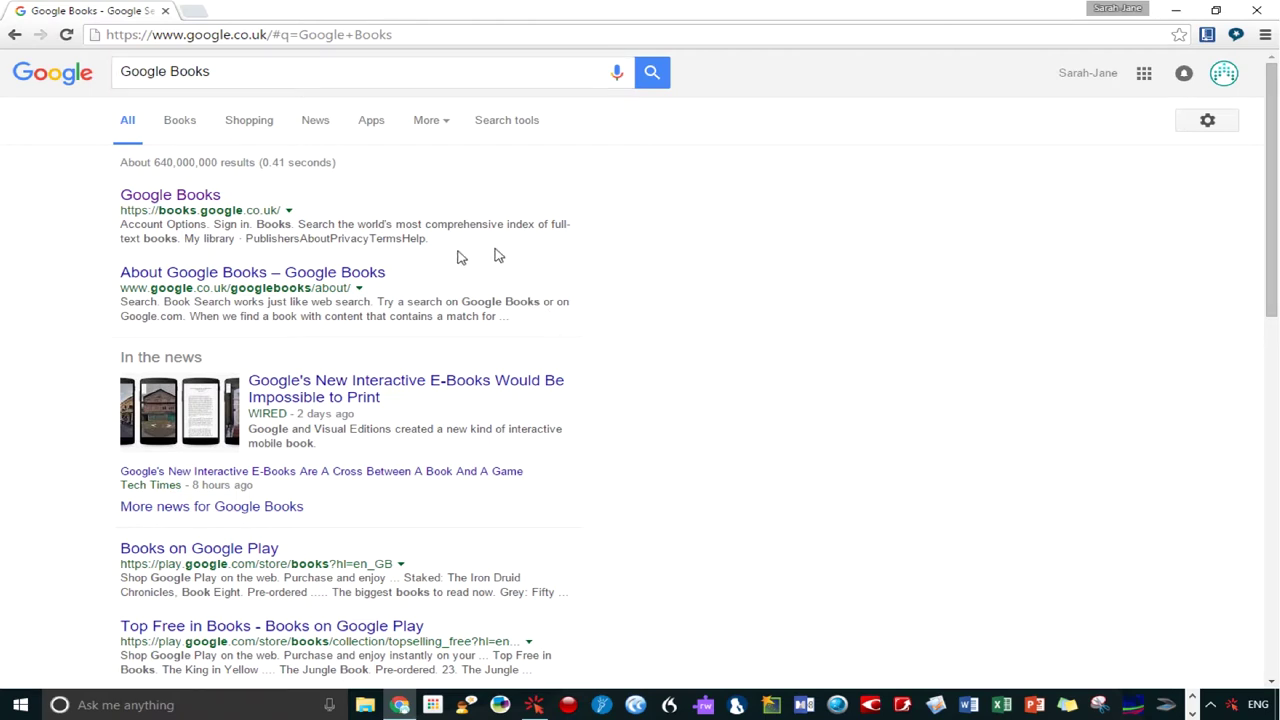
click(196, 199)
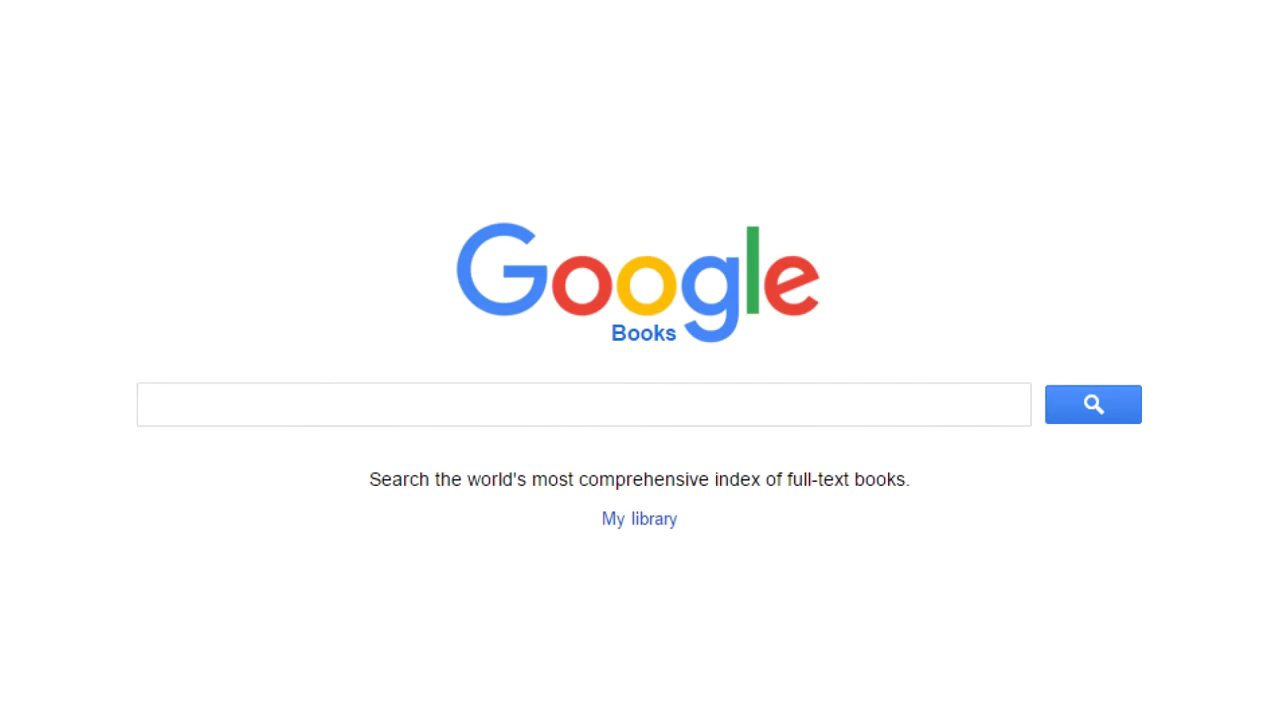
- Search Google Books for 'Guernica + light bulb' and open The Guernica Bull at the matching page
text(uernica )
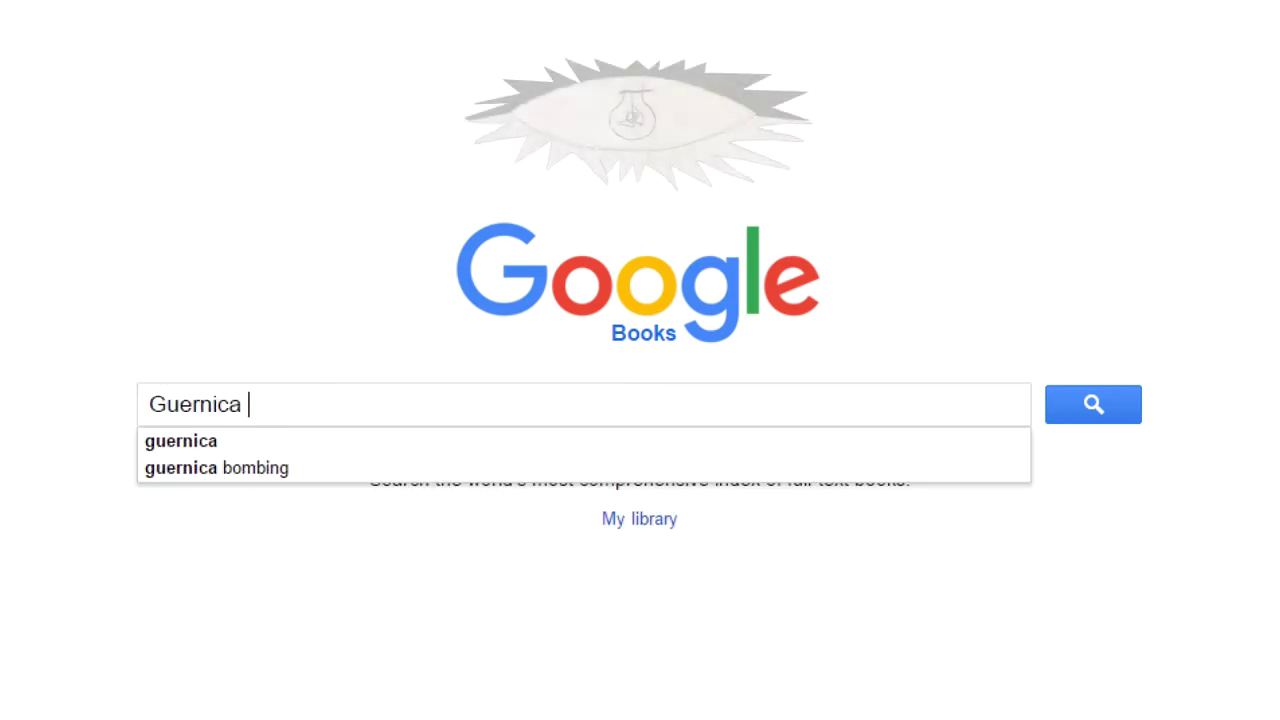
text(+ l)
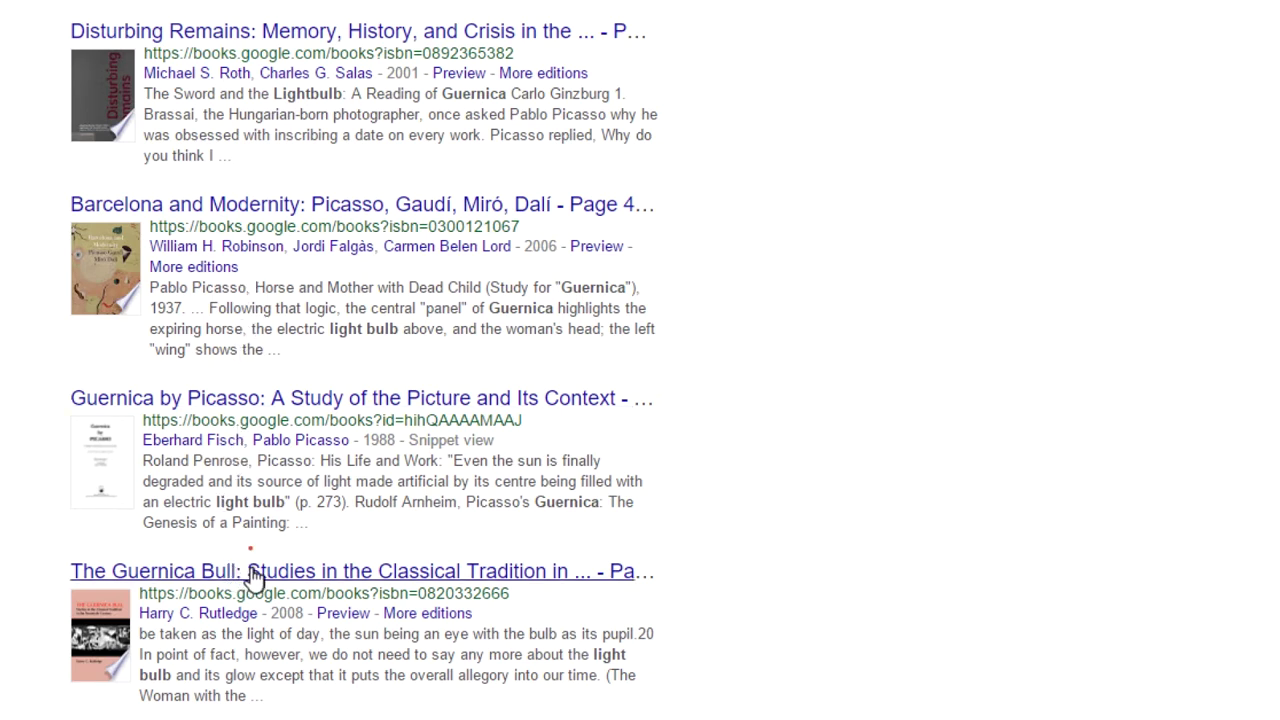
click(253, 578)
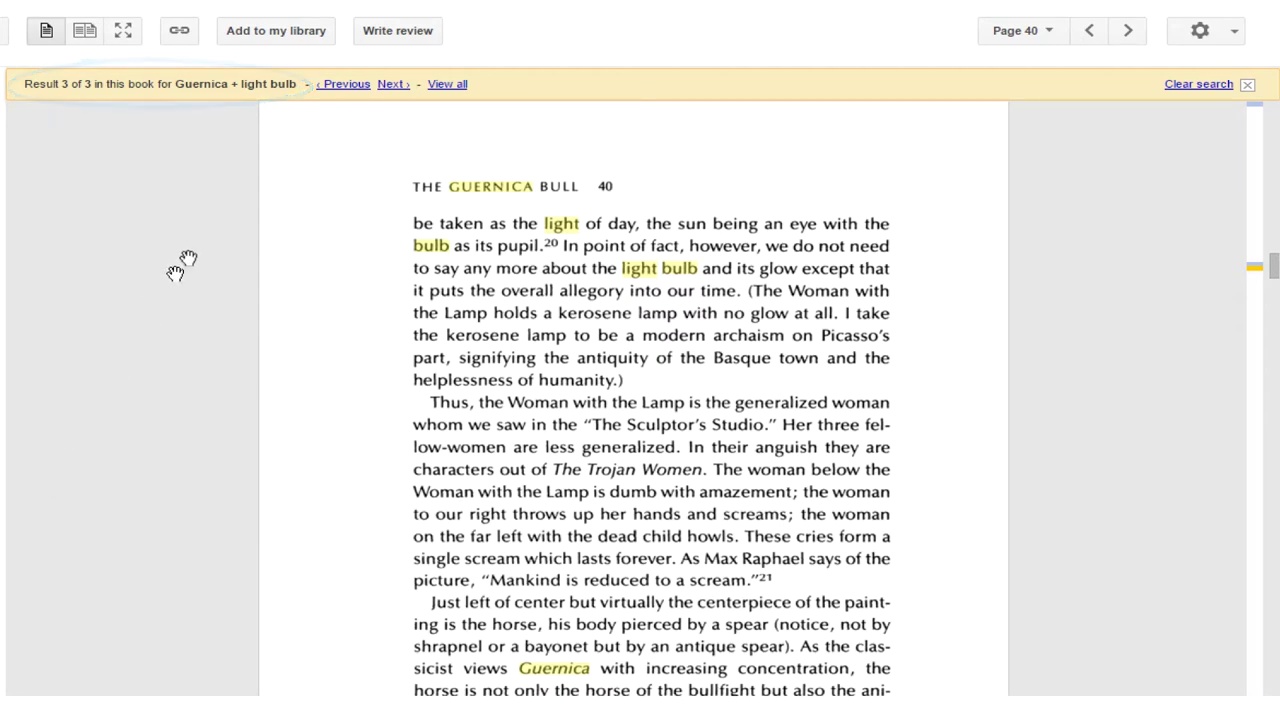
- View all matches in The Guernica Bull, open page 39, and try printing it
click(445, 84)
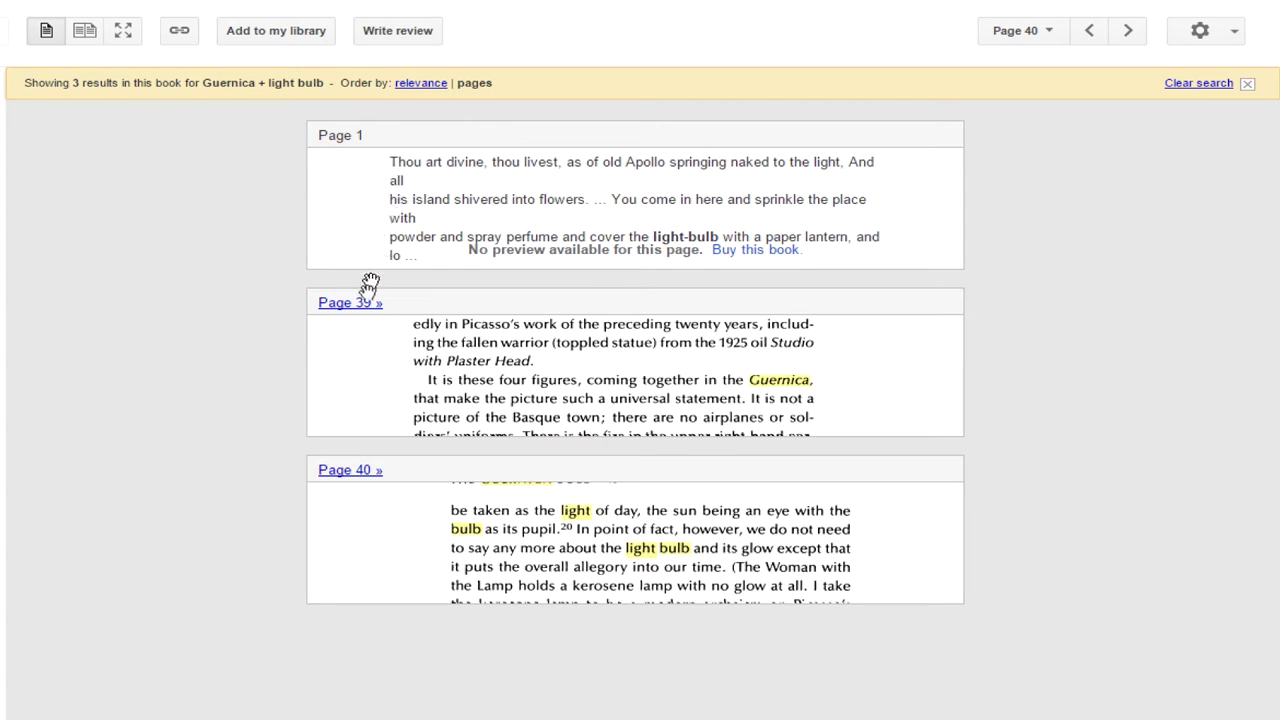
click(362, 305)
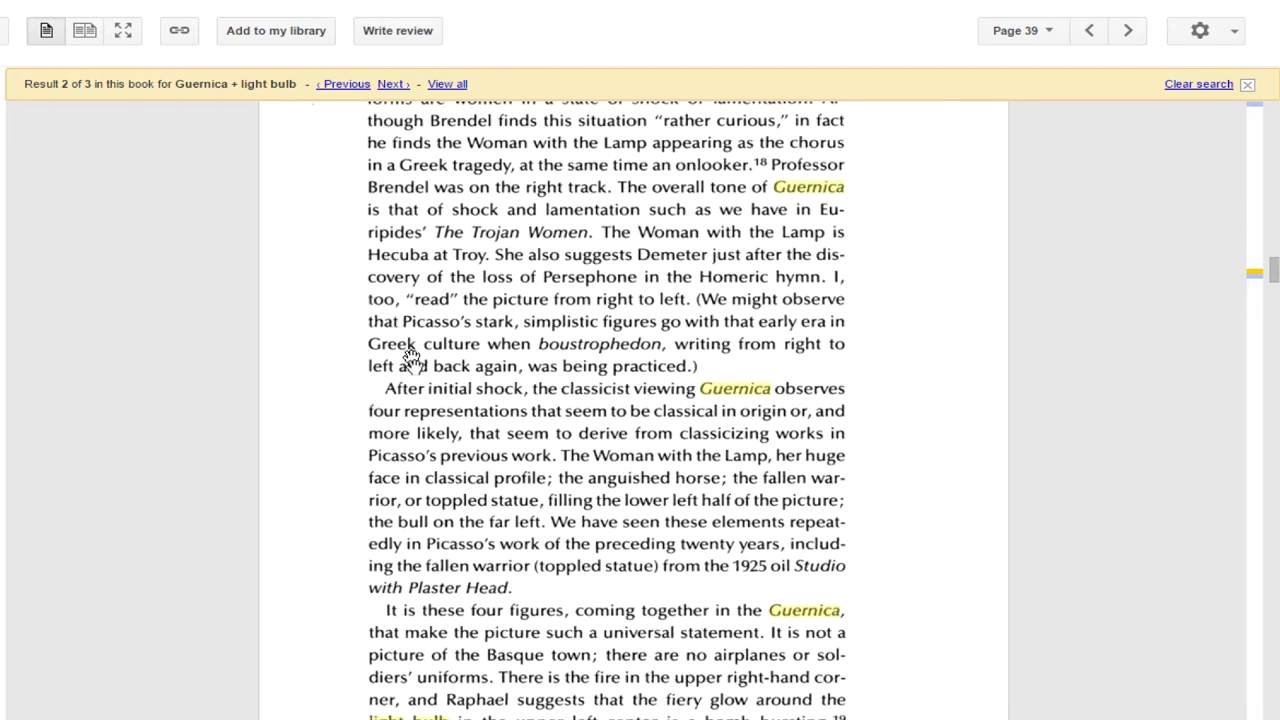
mouse_move(443, 434)
mouse_down()
mouse_move(448, 362)
mouse_move(452, 428)
mouse_up()
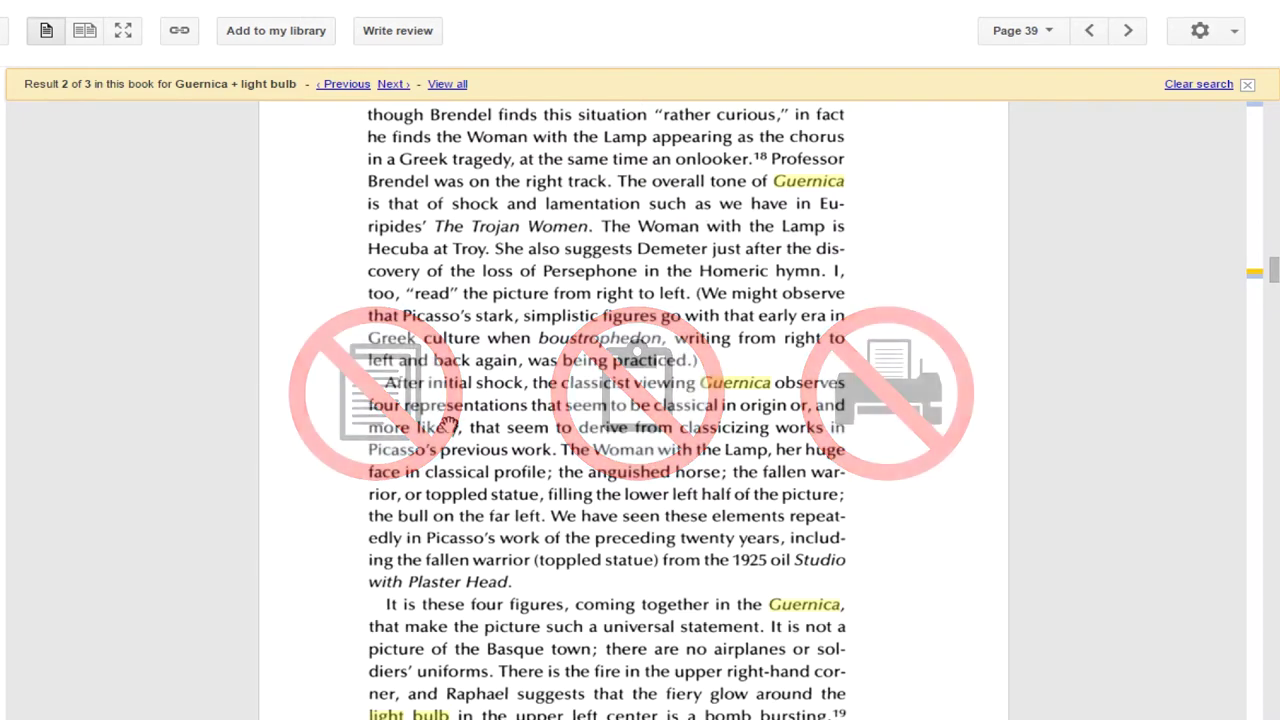
key(ctrl+p)
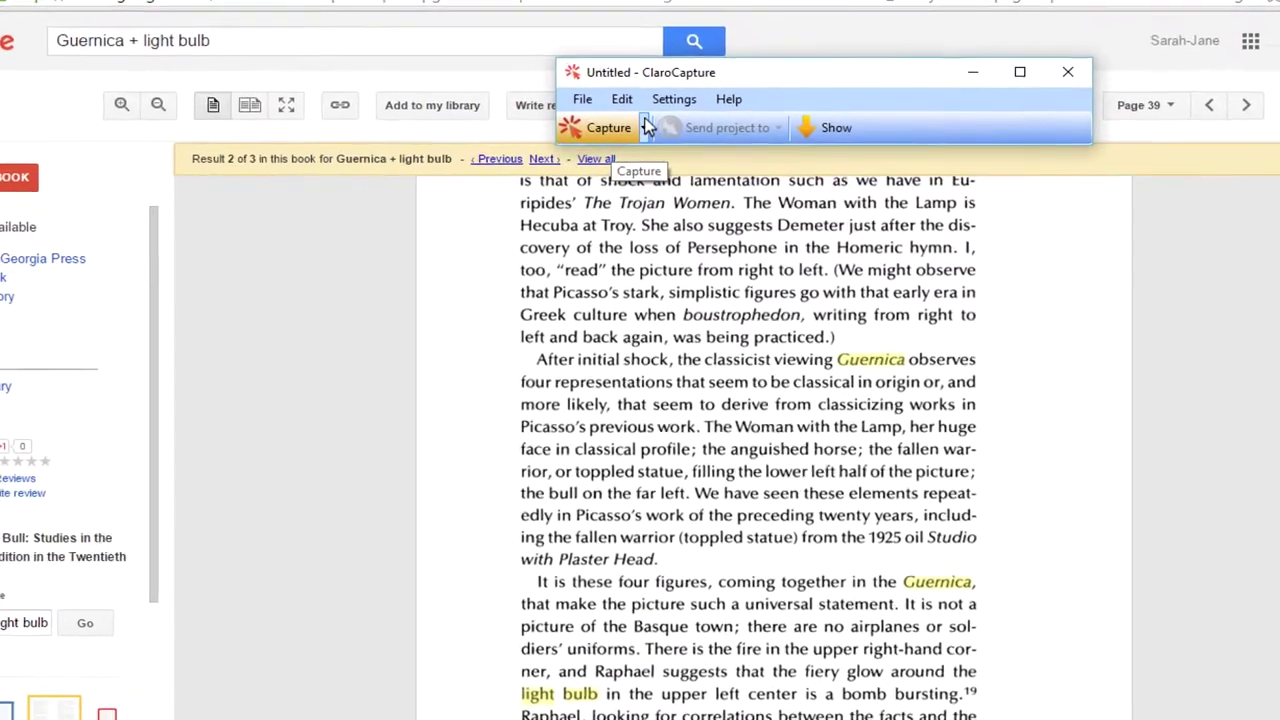
- Capture the page 39 paragraph starting 'It is these four figures' as a screen section and show it
click(643, 141)
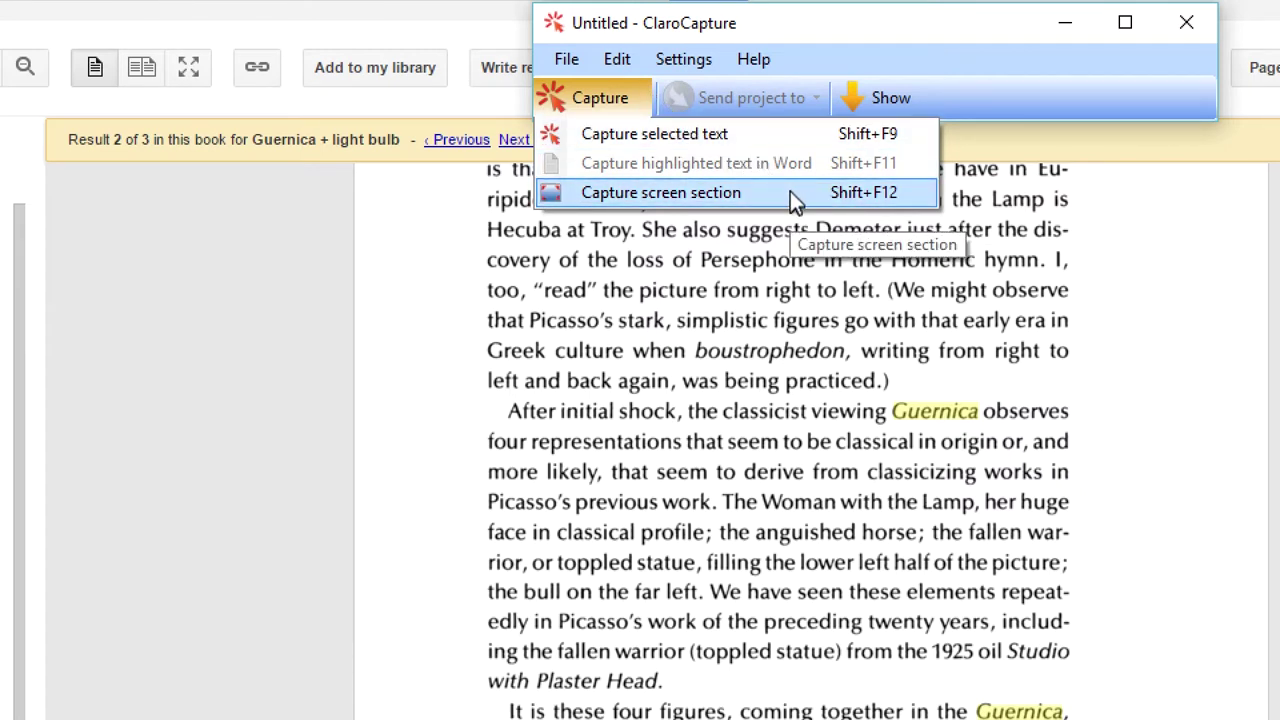
click(790, 192)
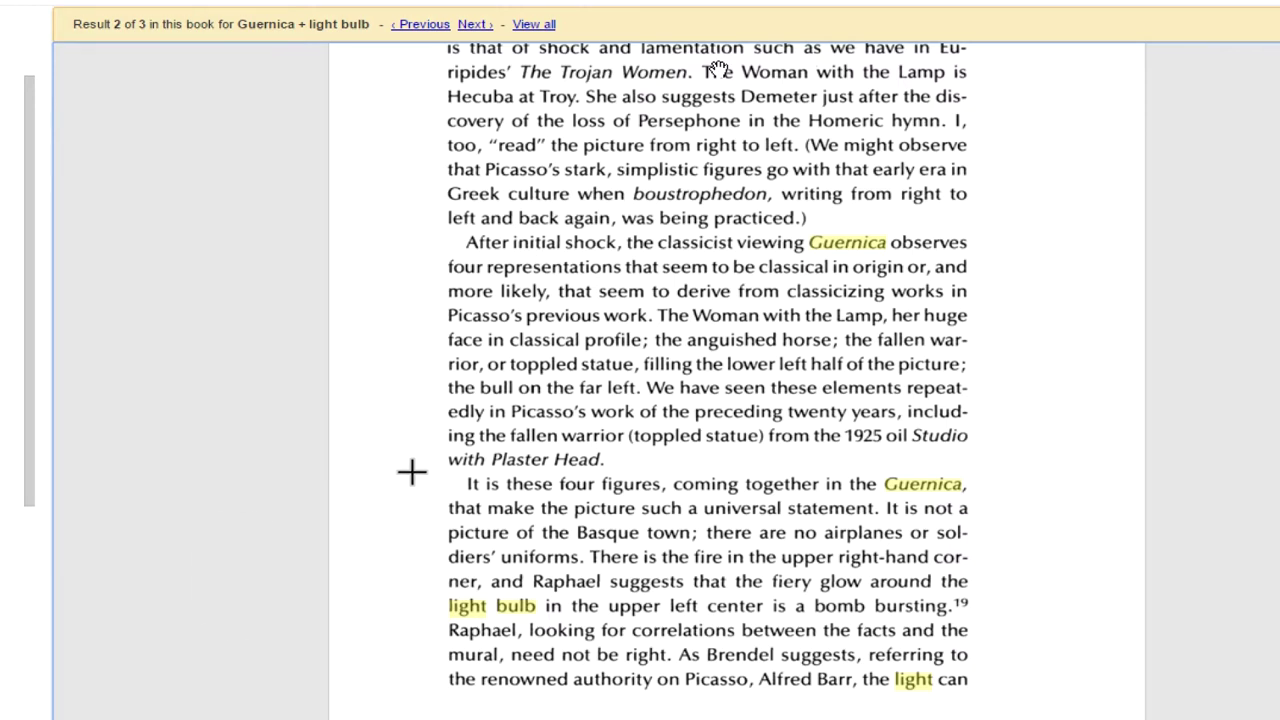
click(414, 469)
drag(414, 469, 994, 698)
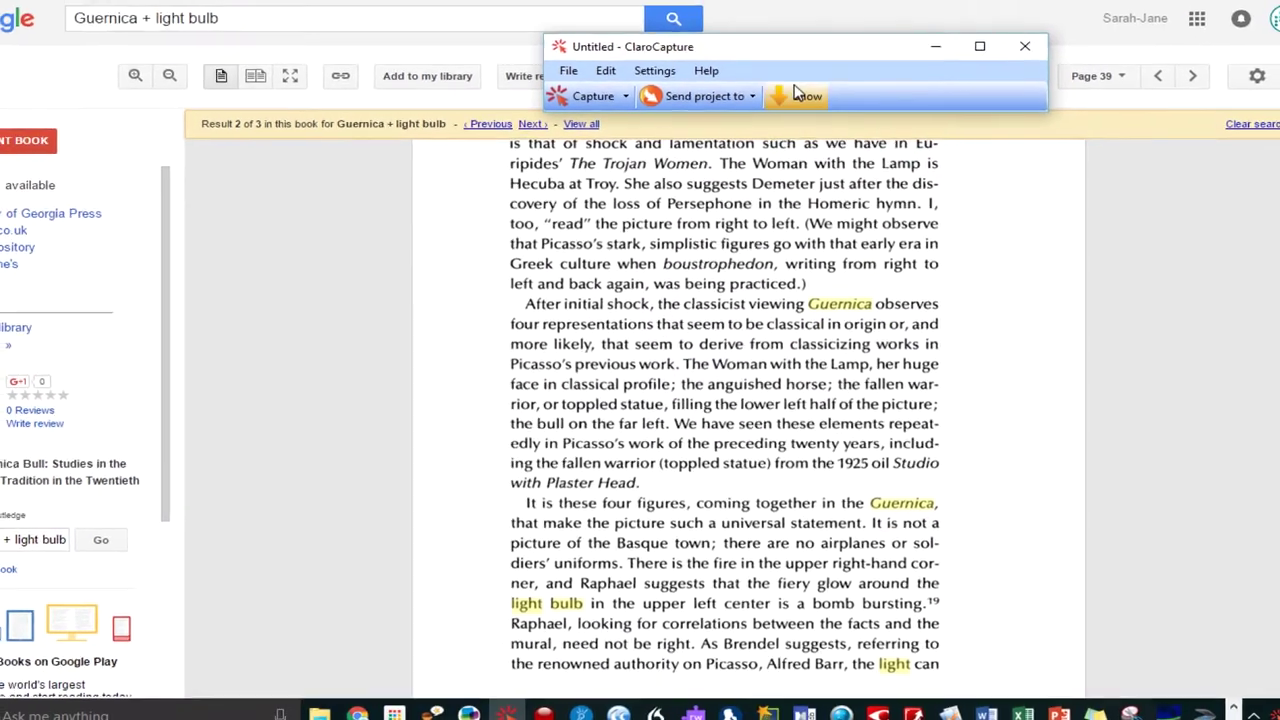
click(800, 35)
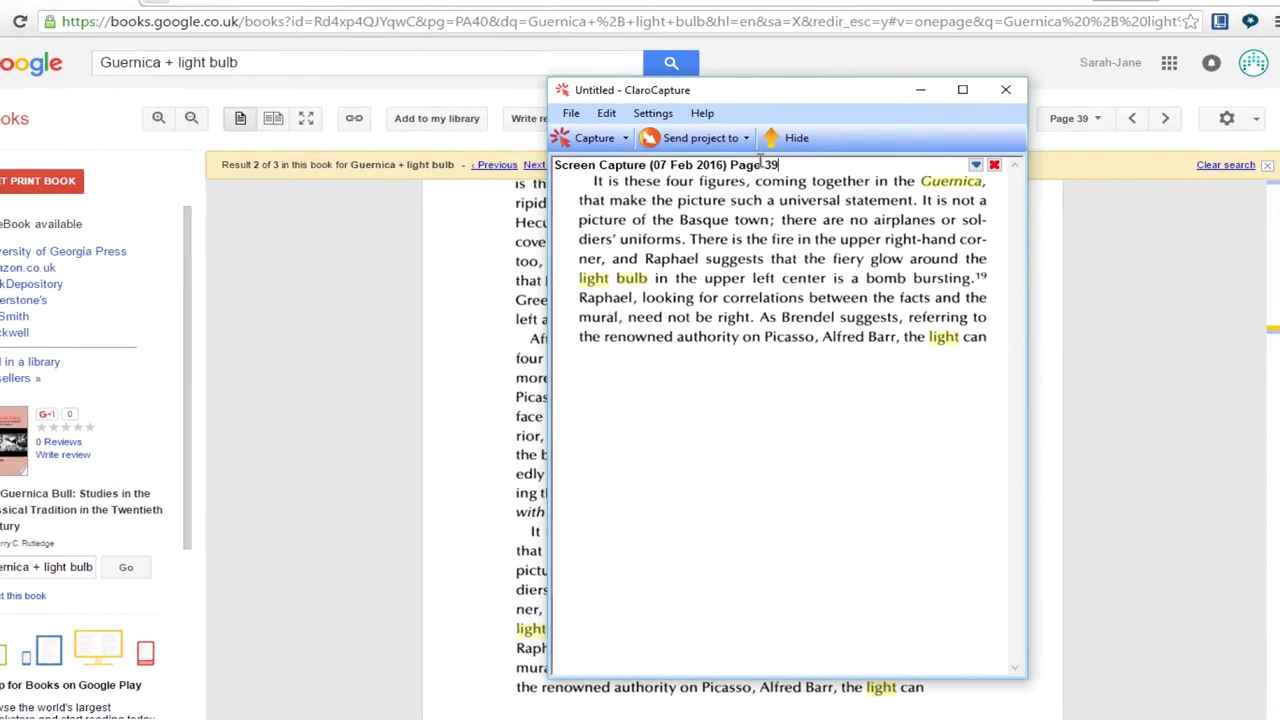
click(645, 108)
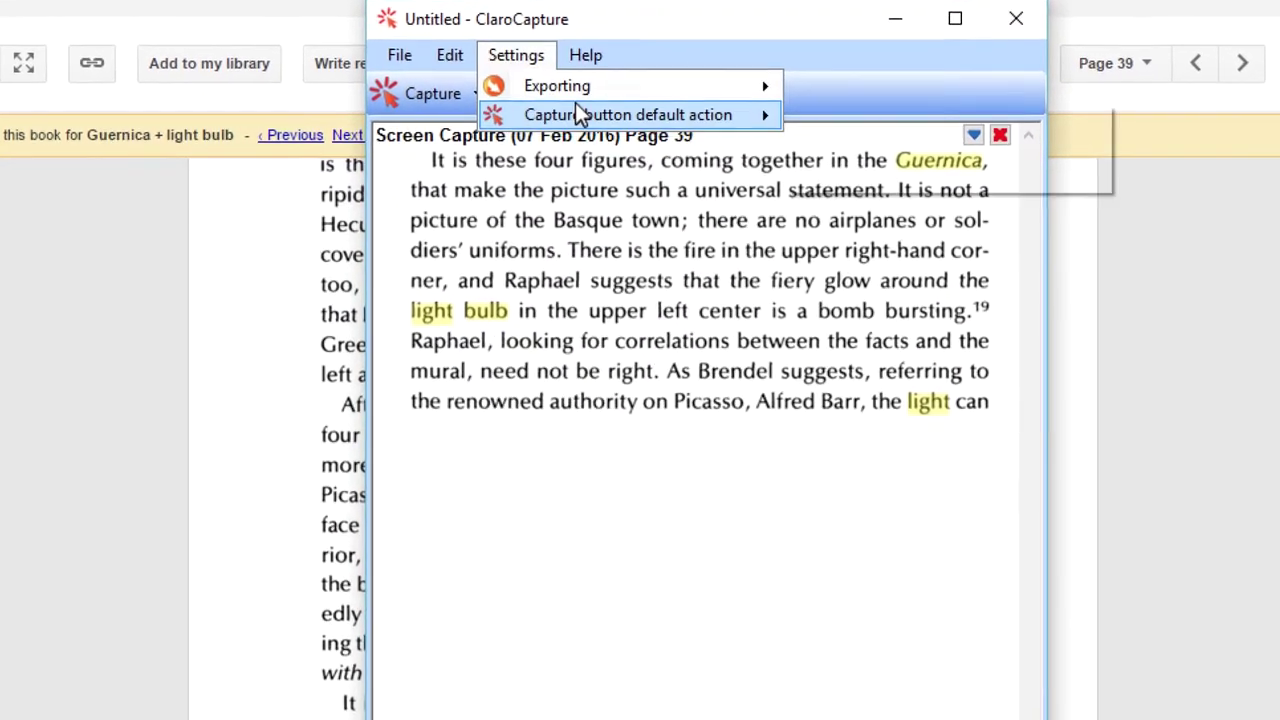
- Set the Capture button's default action to Capture screen section
mouse_move(606, 114)
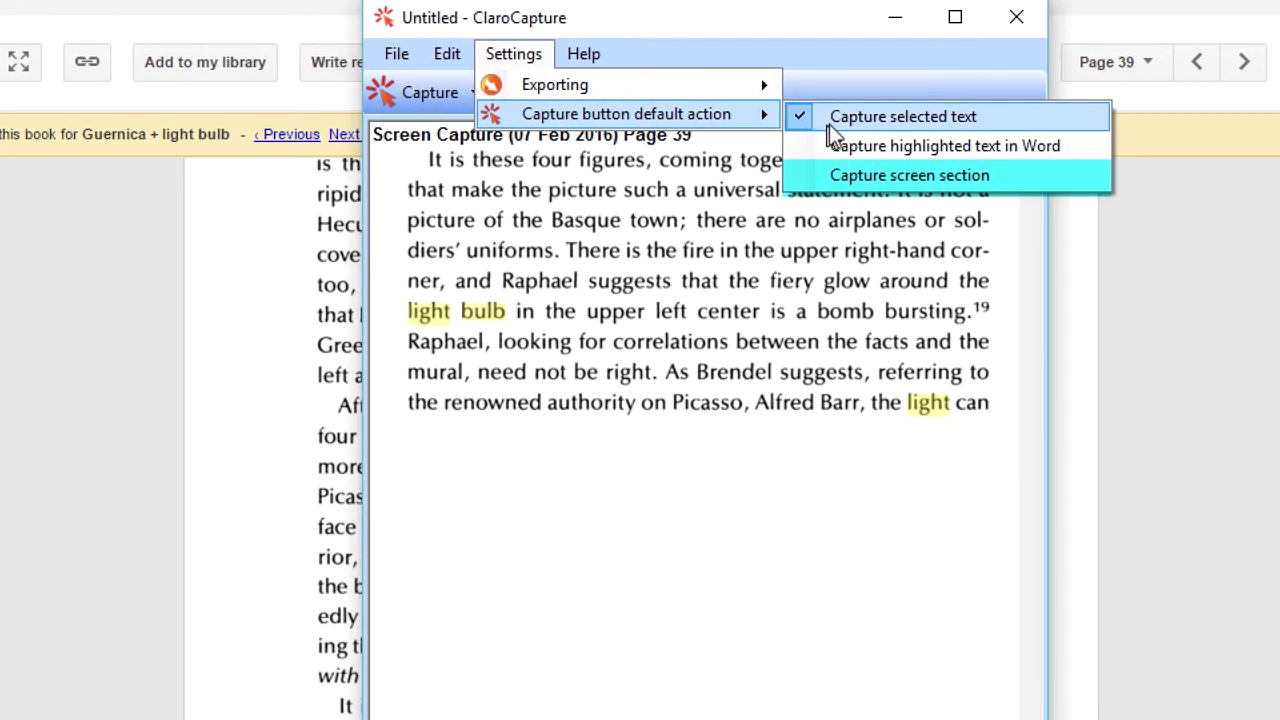
click(869, 176)
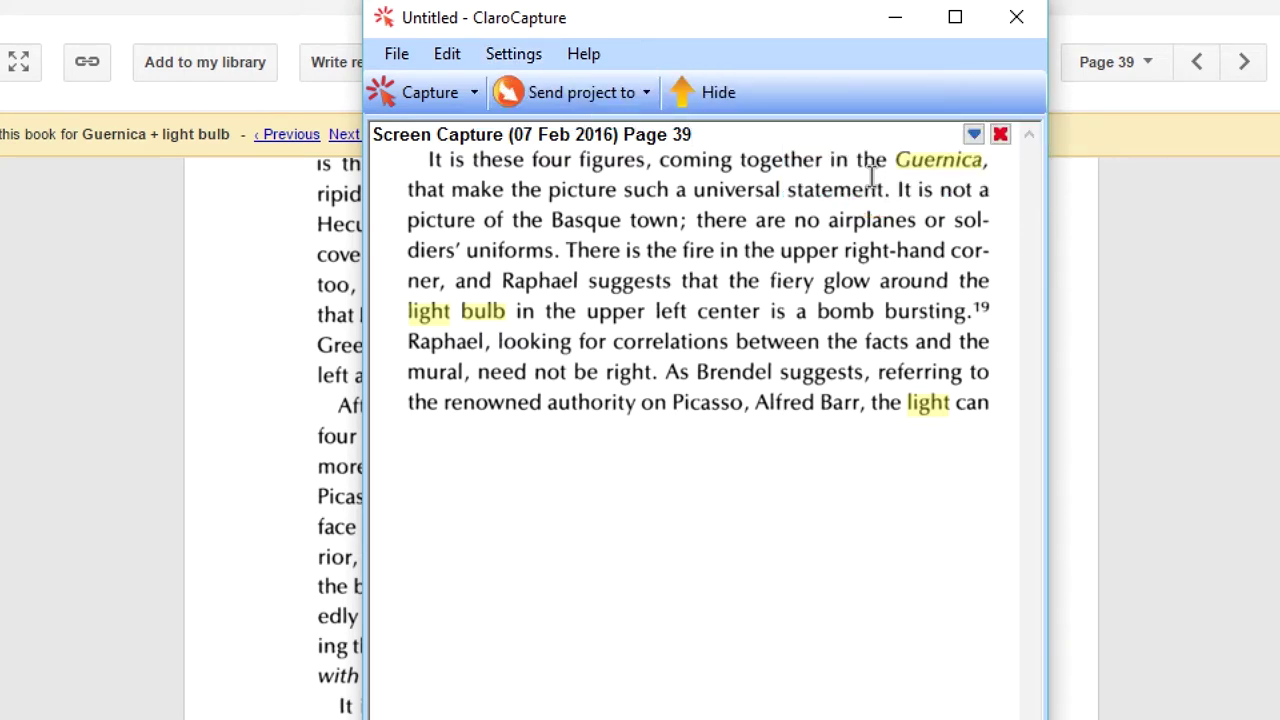
click(716, 88)
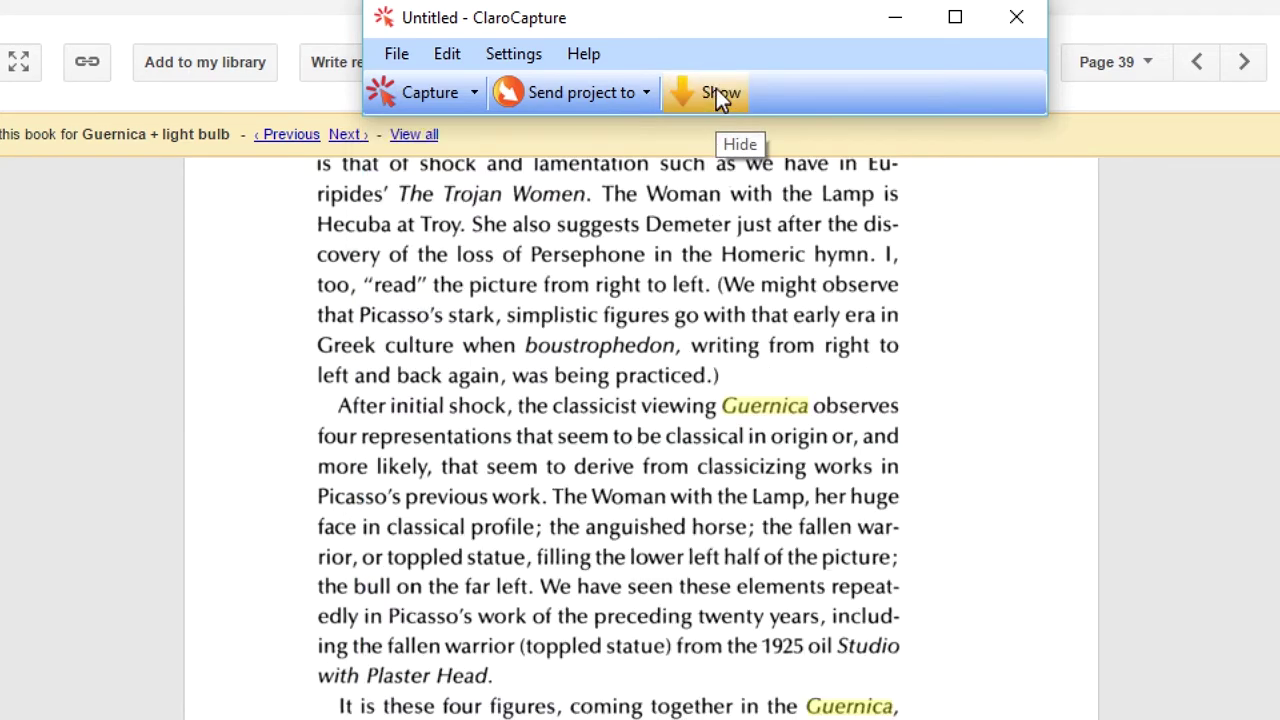
- Capture the opening paragraph of page 40 below the page 39 clip
scroll(666, 600, down, 9)
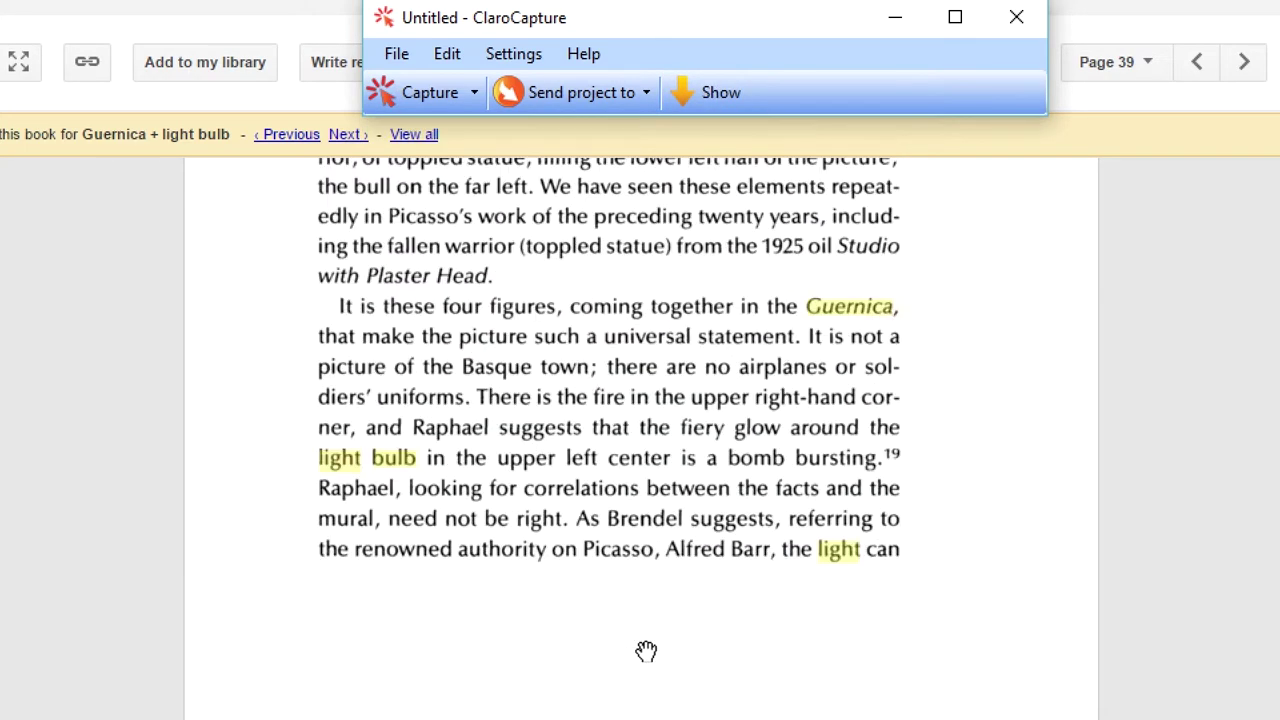
scroll(646, 651, down, 5)
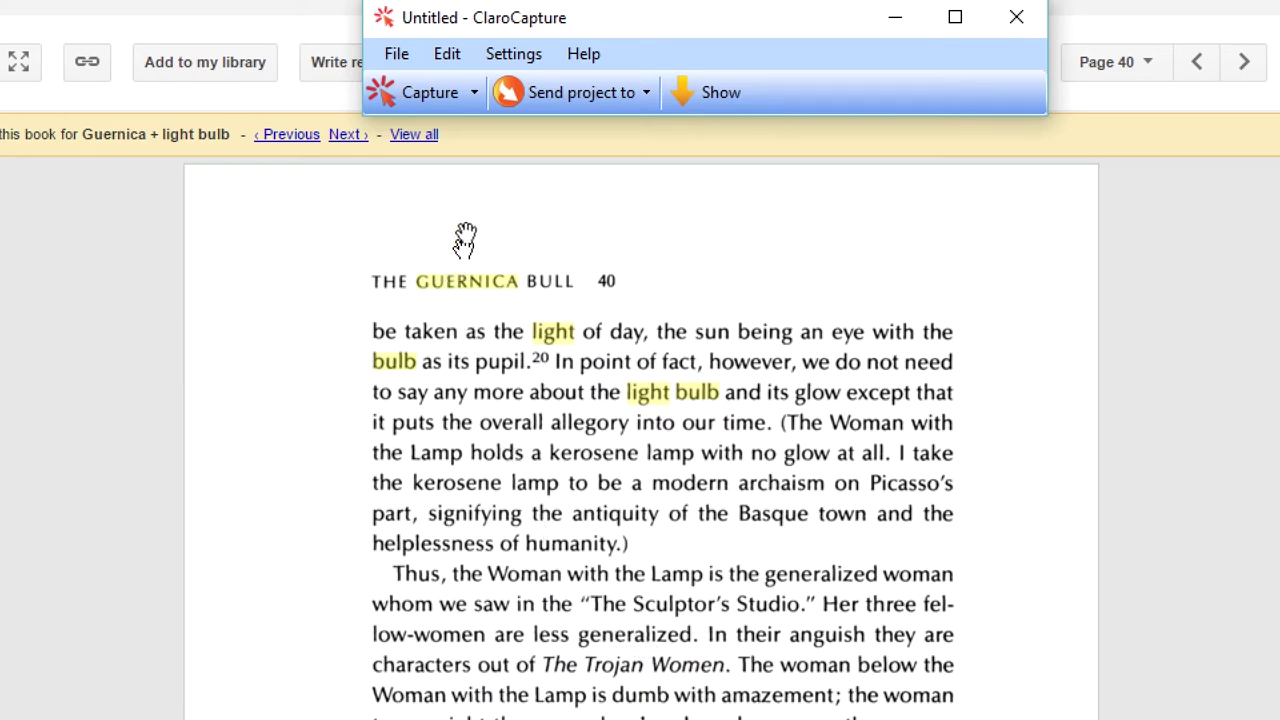
click(424, 90)
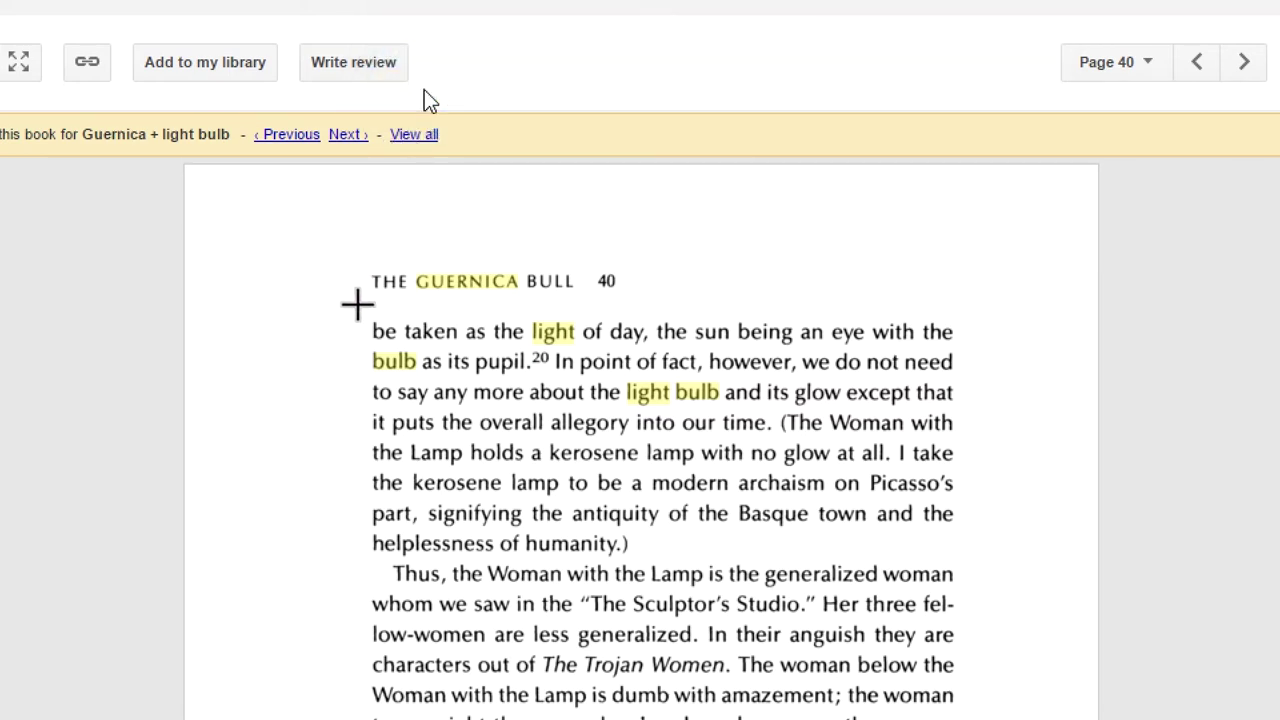
drag(352, 308, 987, 562)
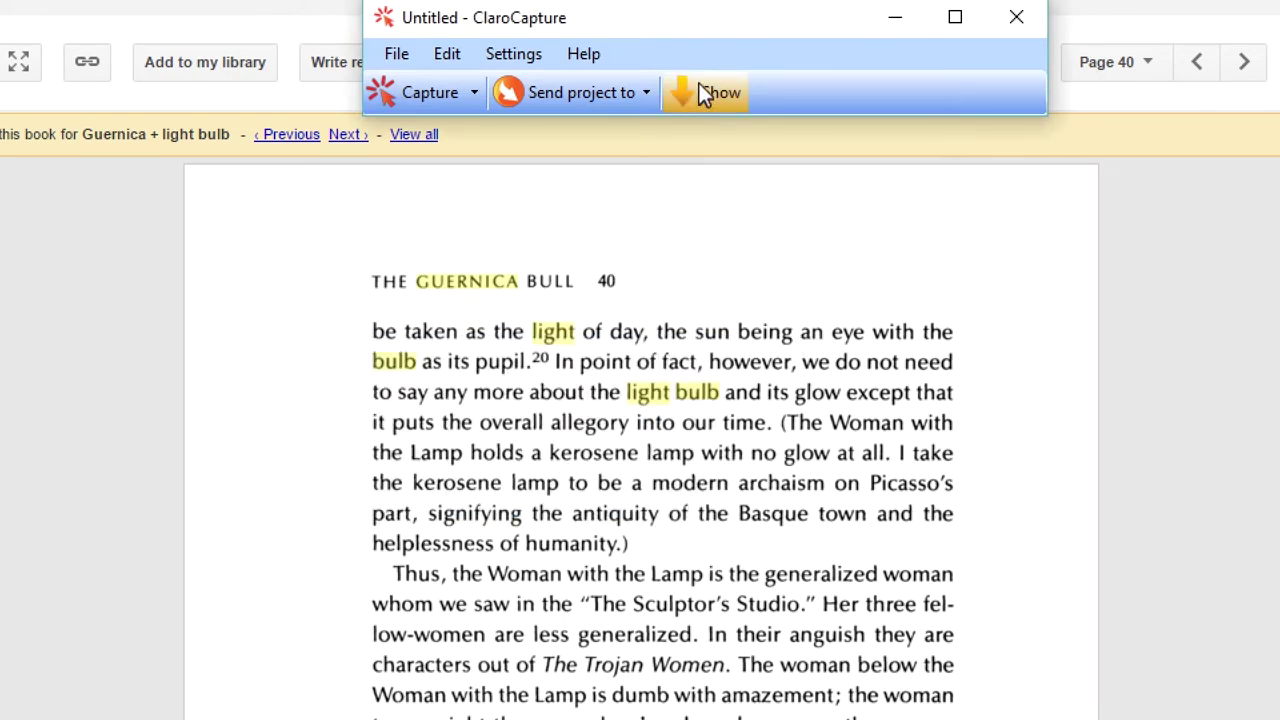
click(705, 92)
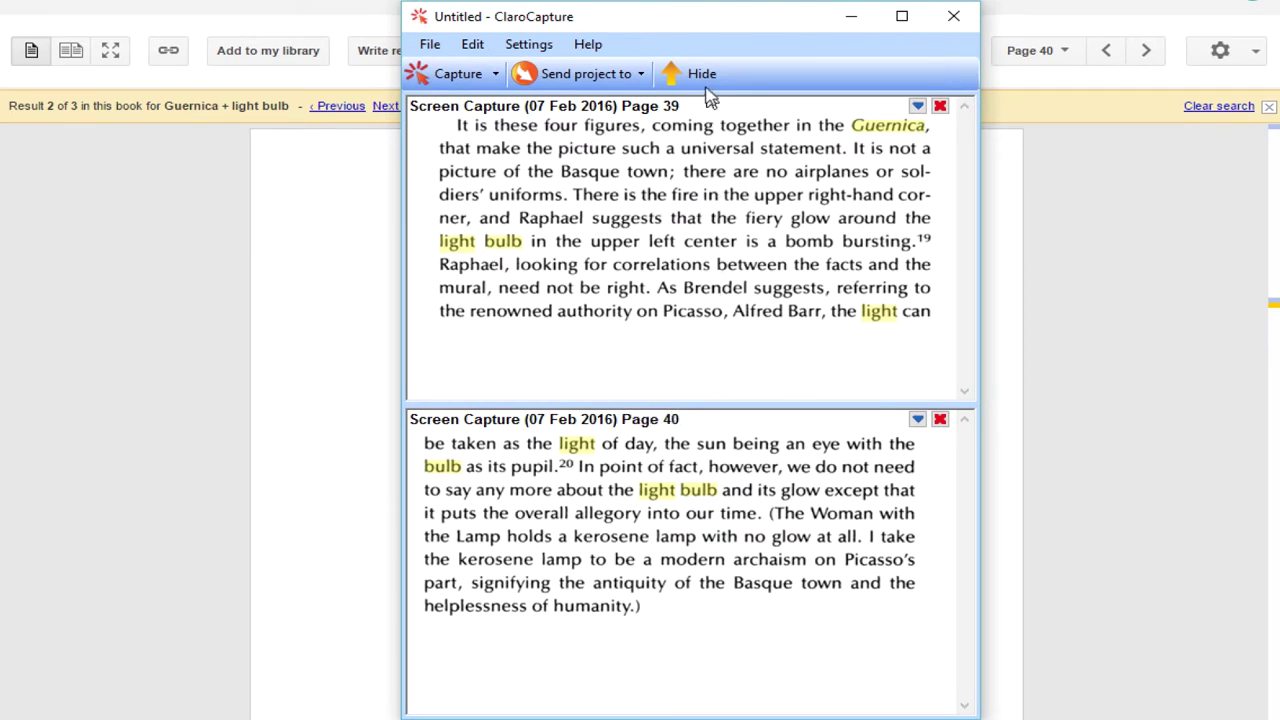
- Search inside The Guernica Bull for Cubism and open page 30
click(705, 80)
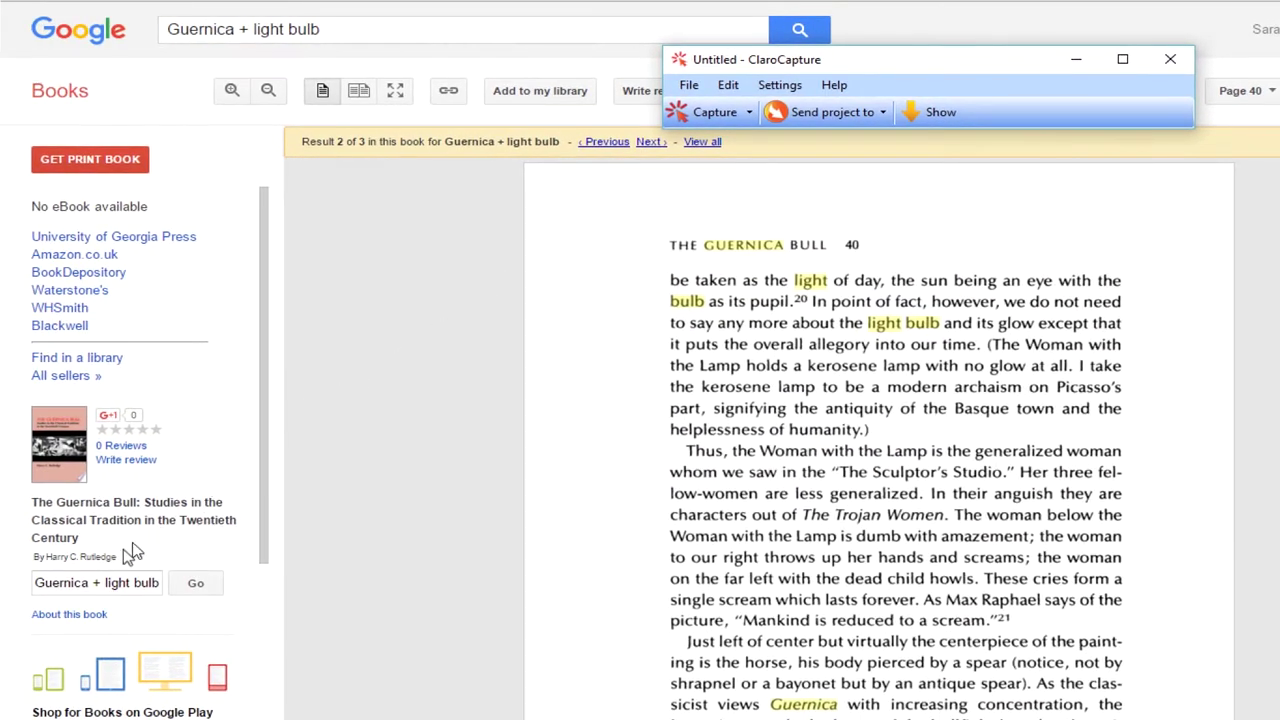
click(101, 587)
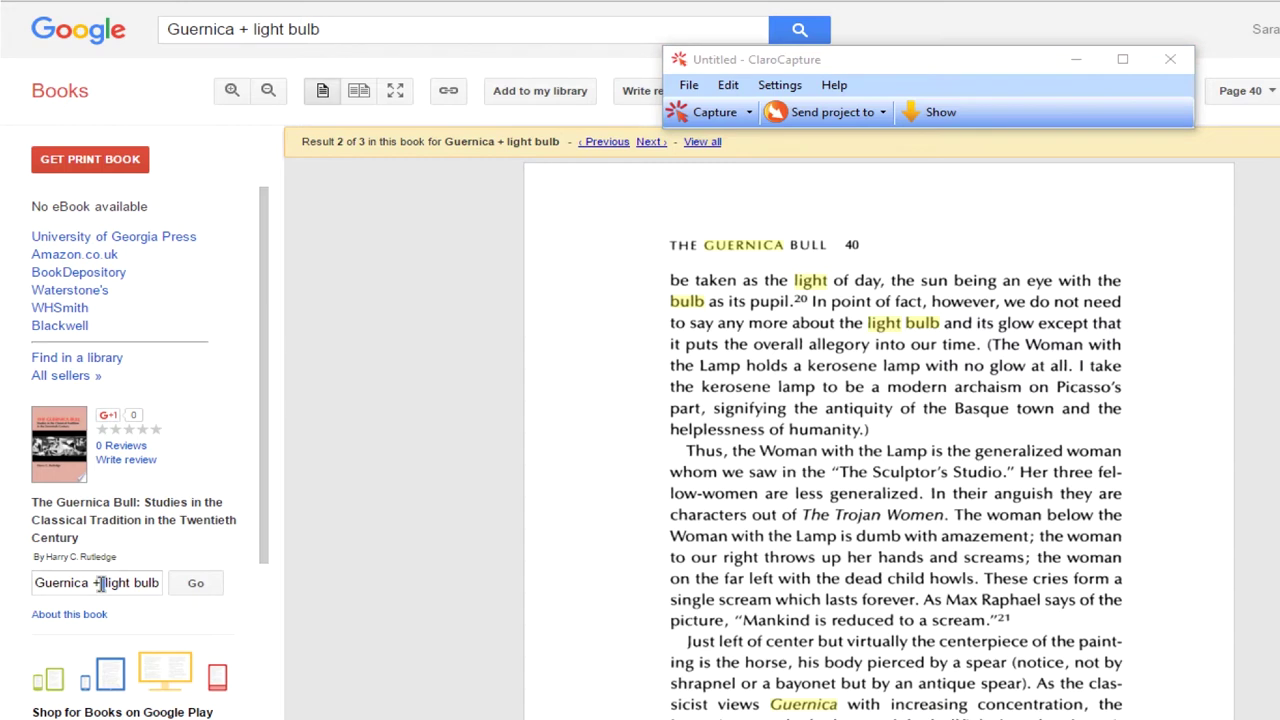
triple_click(101, 587)
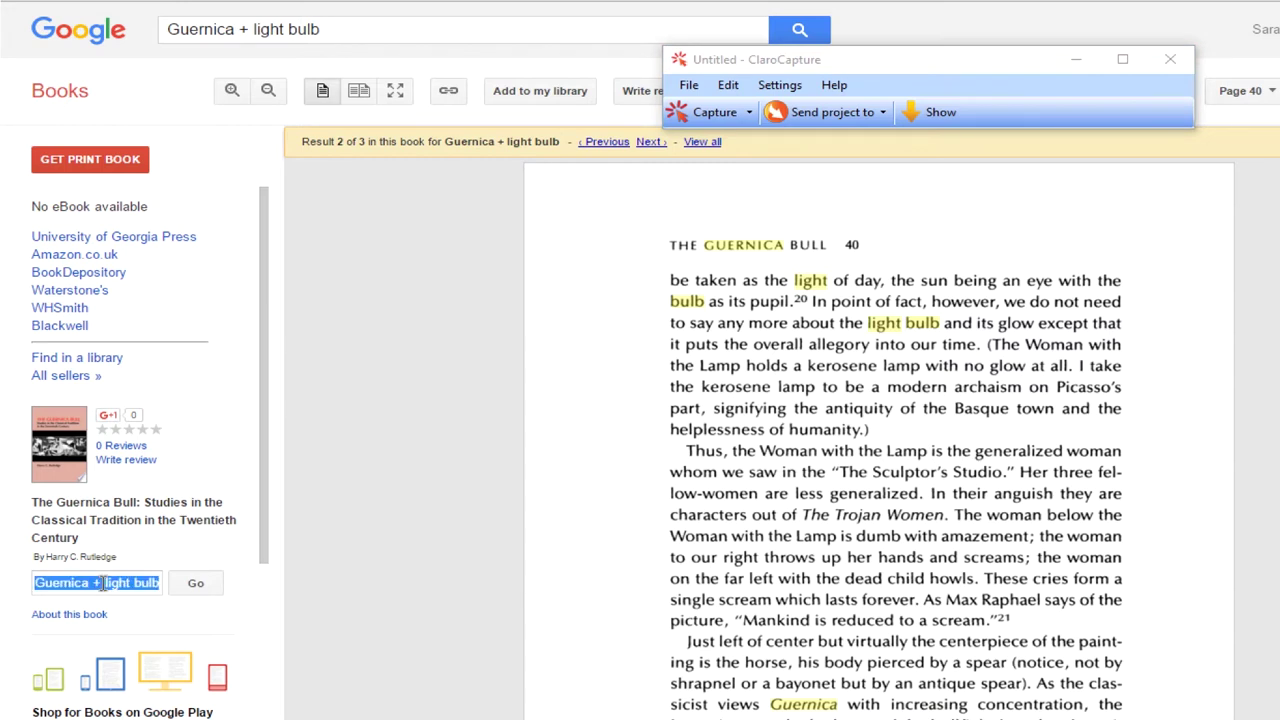
text(Cubism)
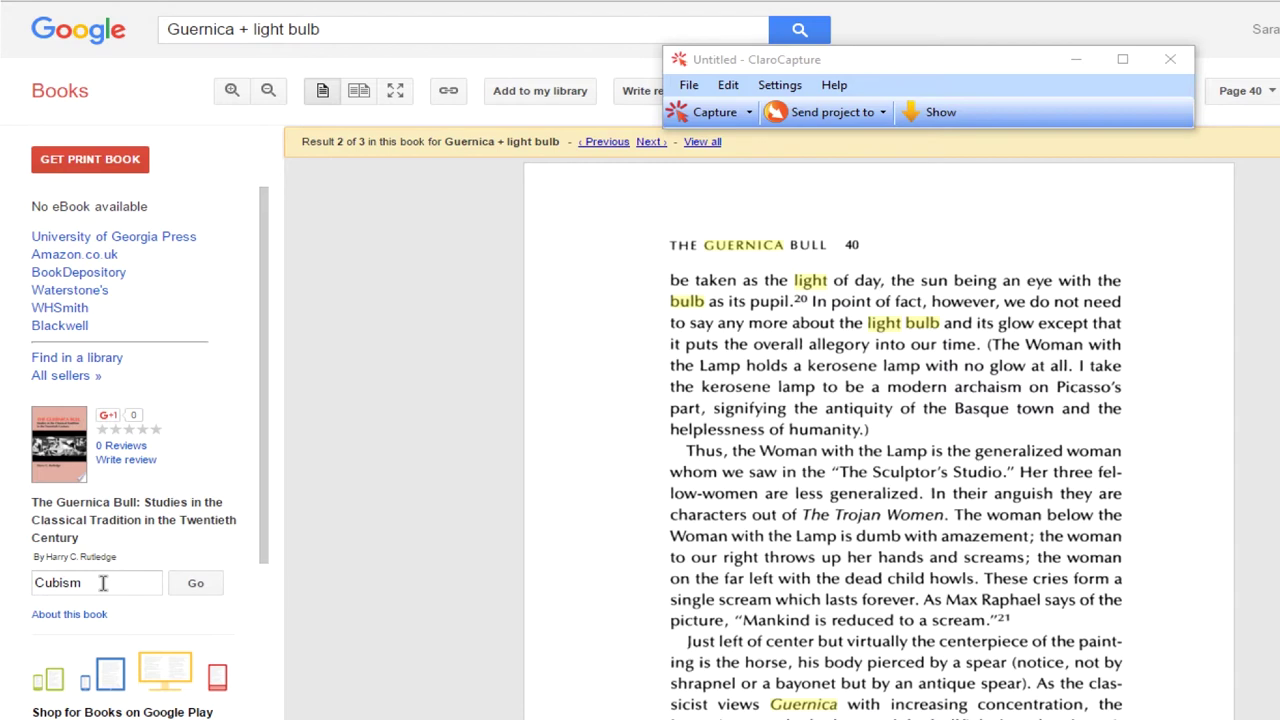
click(189, 586)
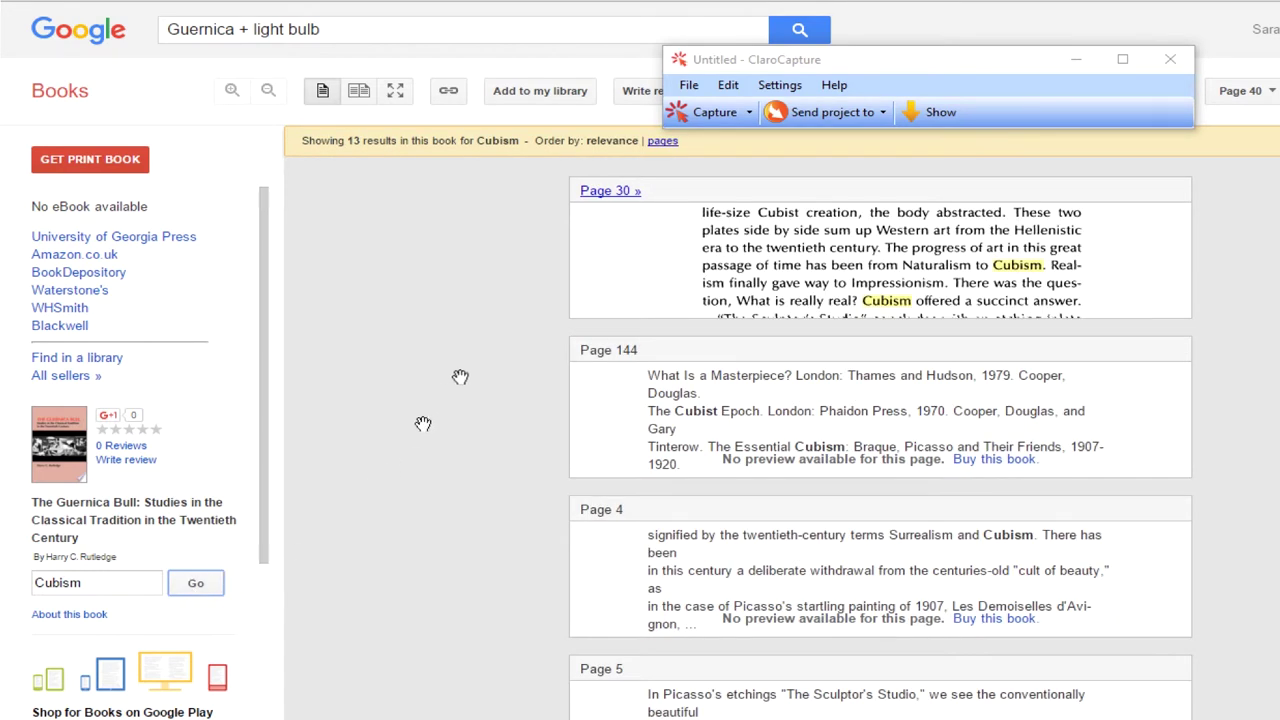
click(610, 191)
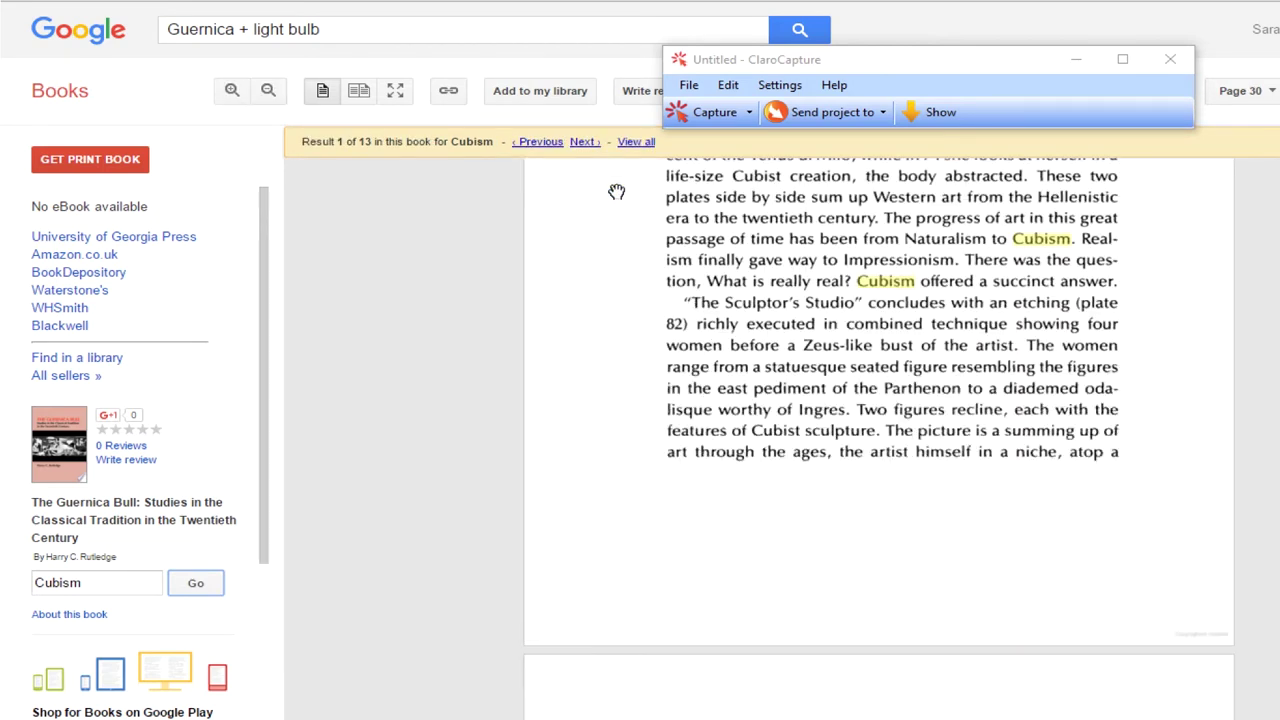
- Capture the page 30 paragraph about Picasso's suite and view all three captures
scroll(640, 229, up, 3)
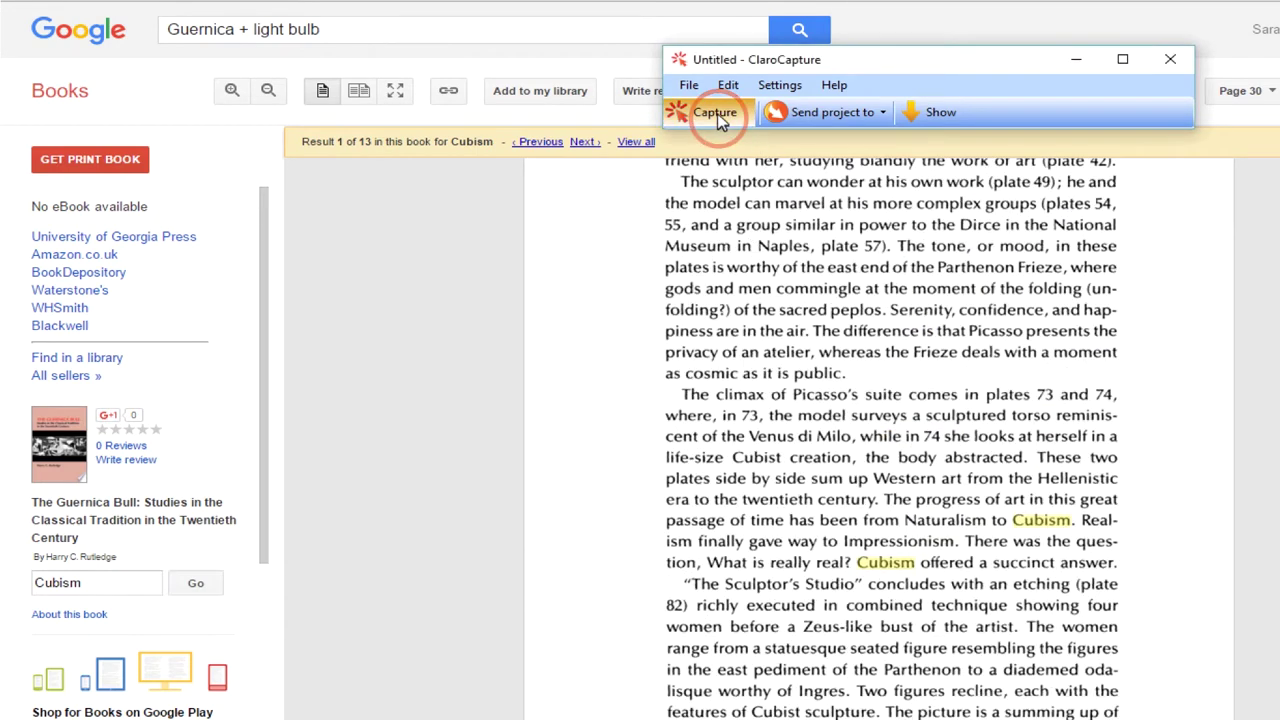
click(697, 112)
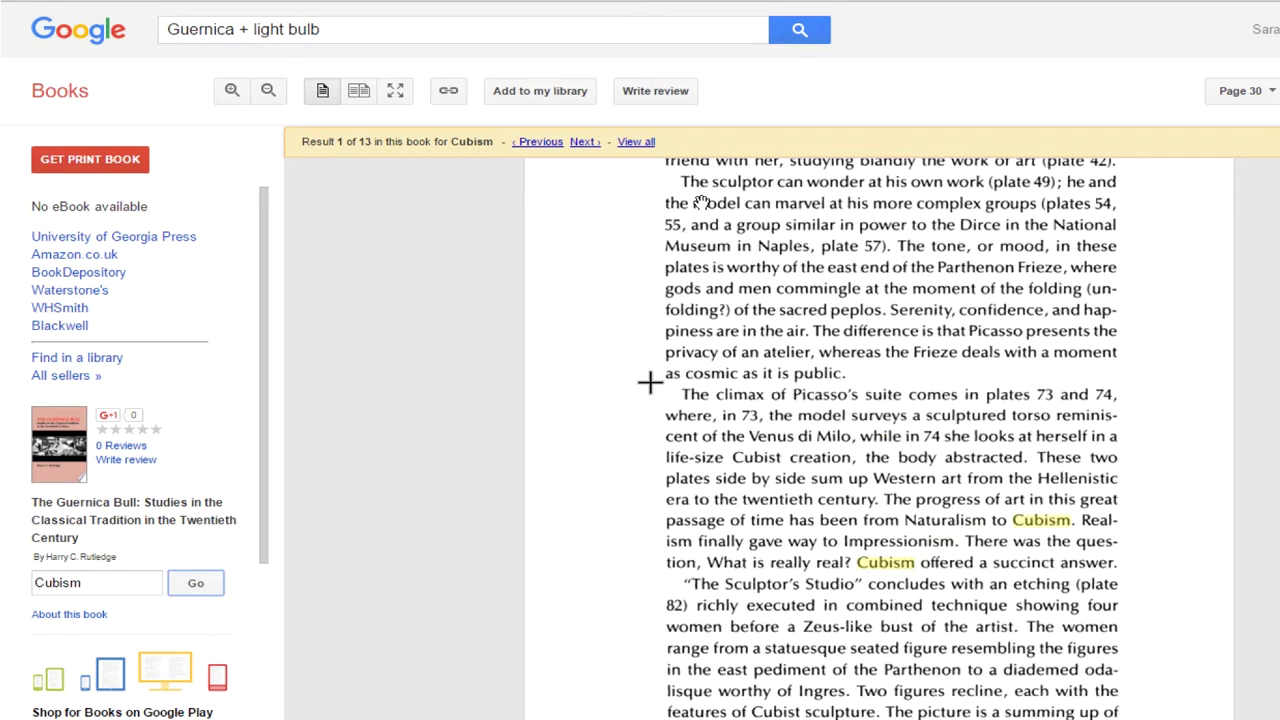
drag(649, 382, 1134, 571)
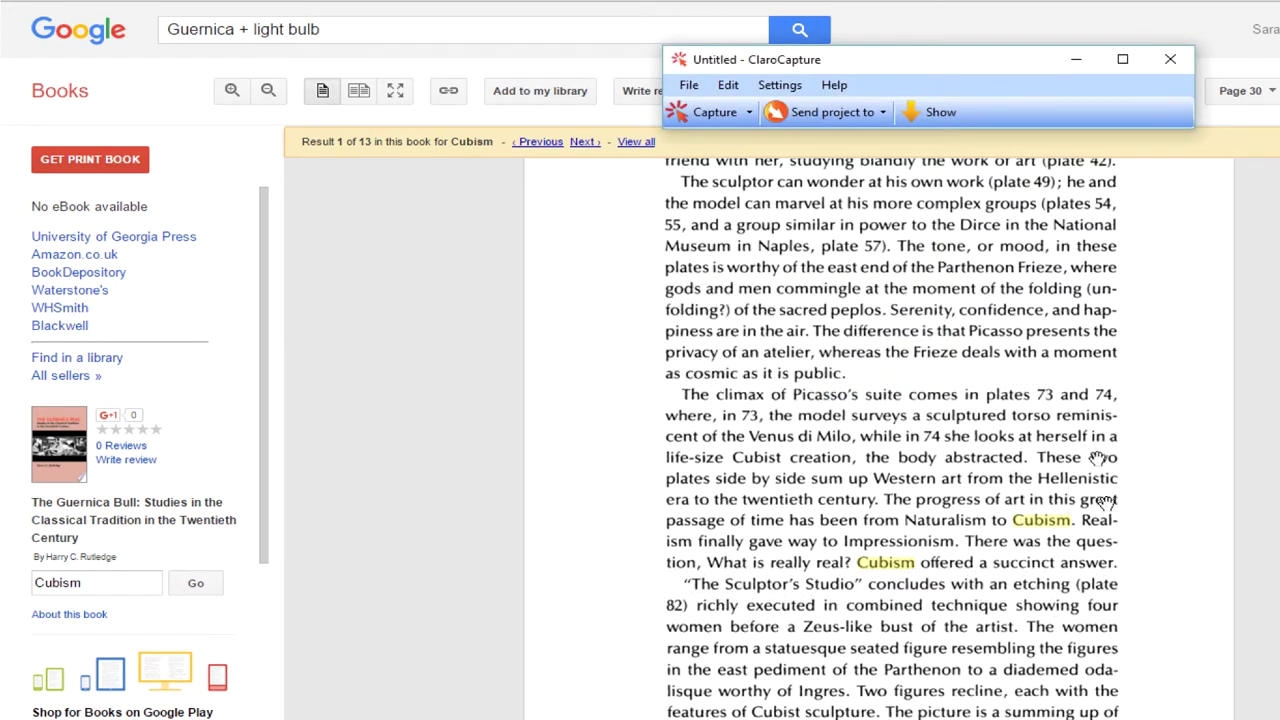
click(932, 114)
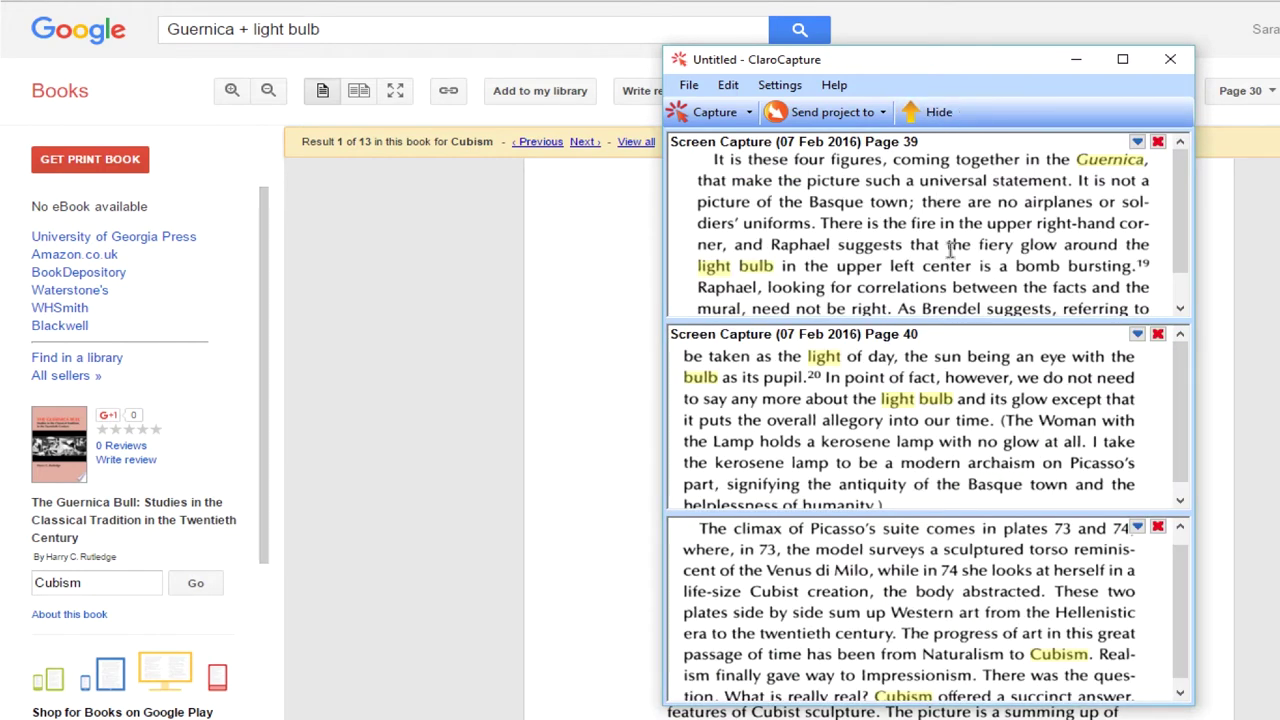
scroll(966, 583, down, 1)
scroll(966, 583, up, 1)
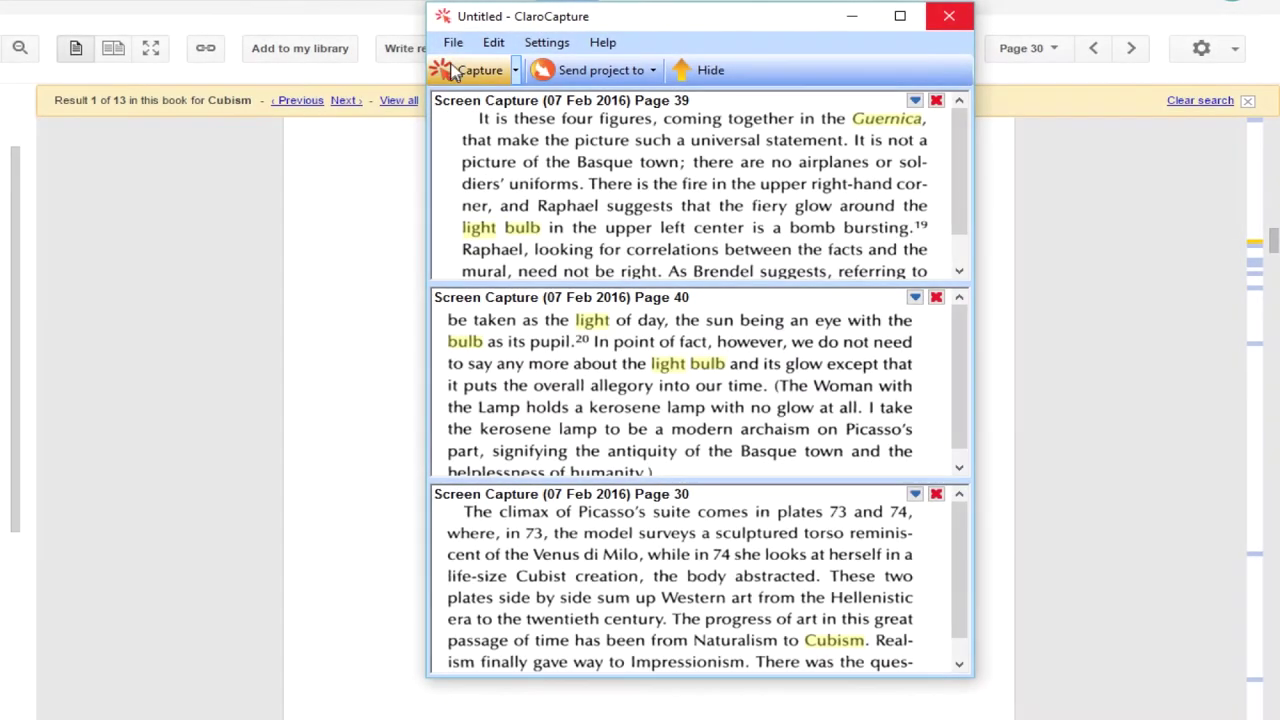
- Add a new blank project item titled 'Notes'
click(454, 44)
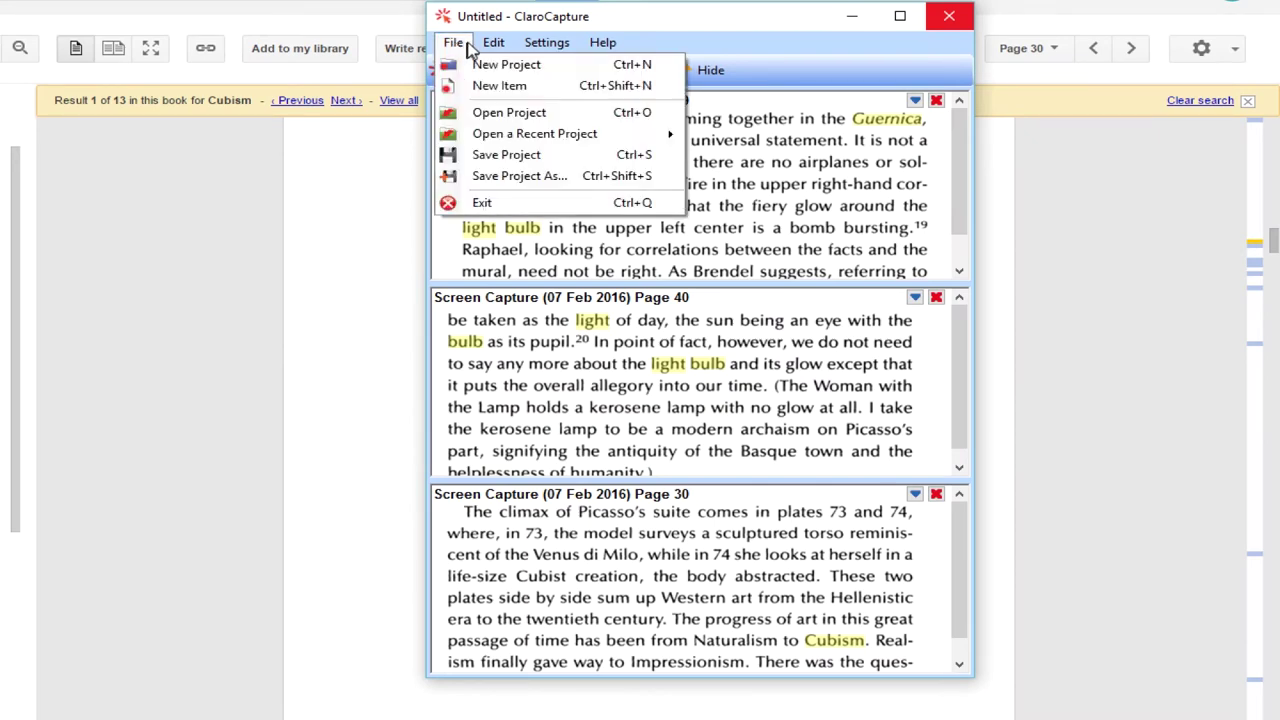
click(563, 95)
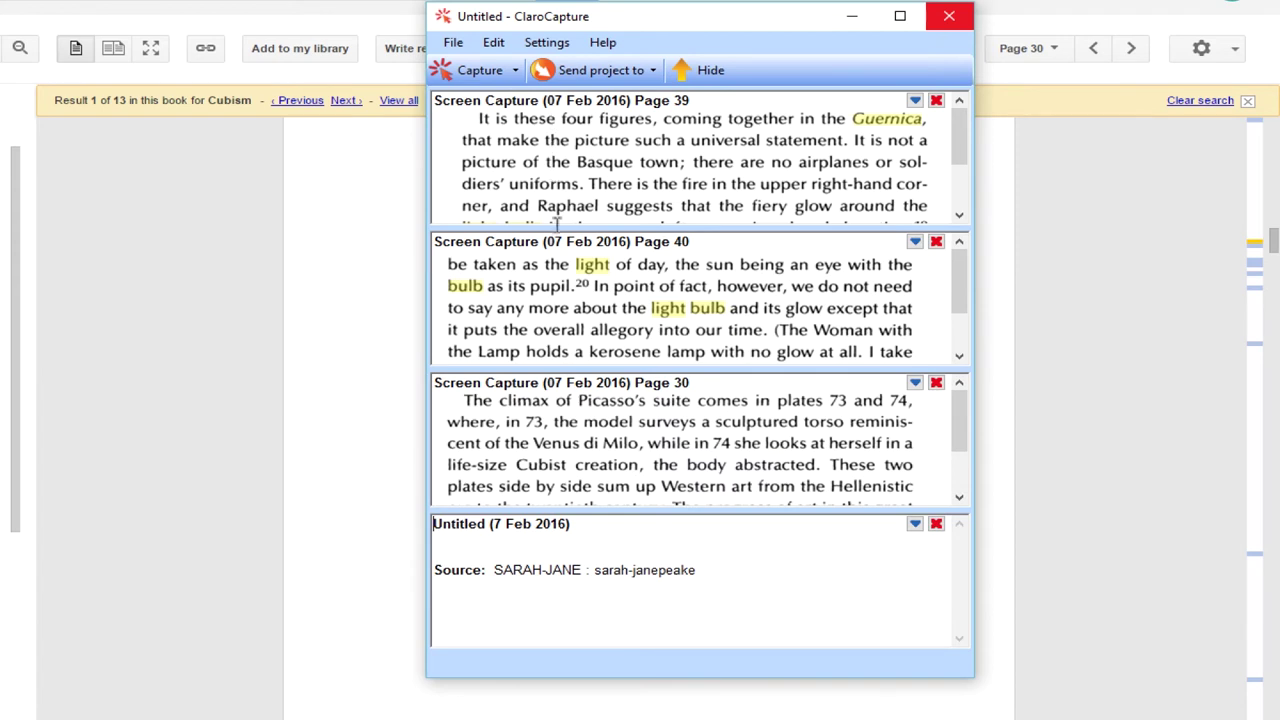
drag(486, 524, 426, 534)
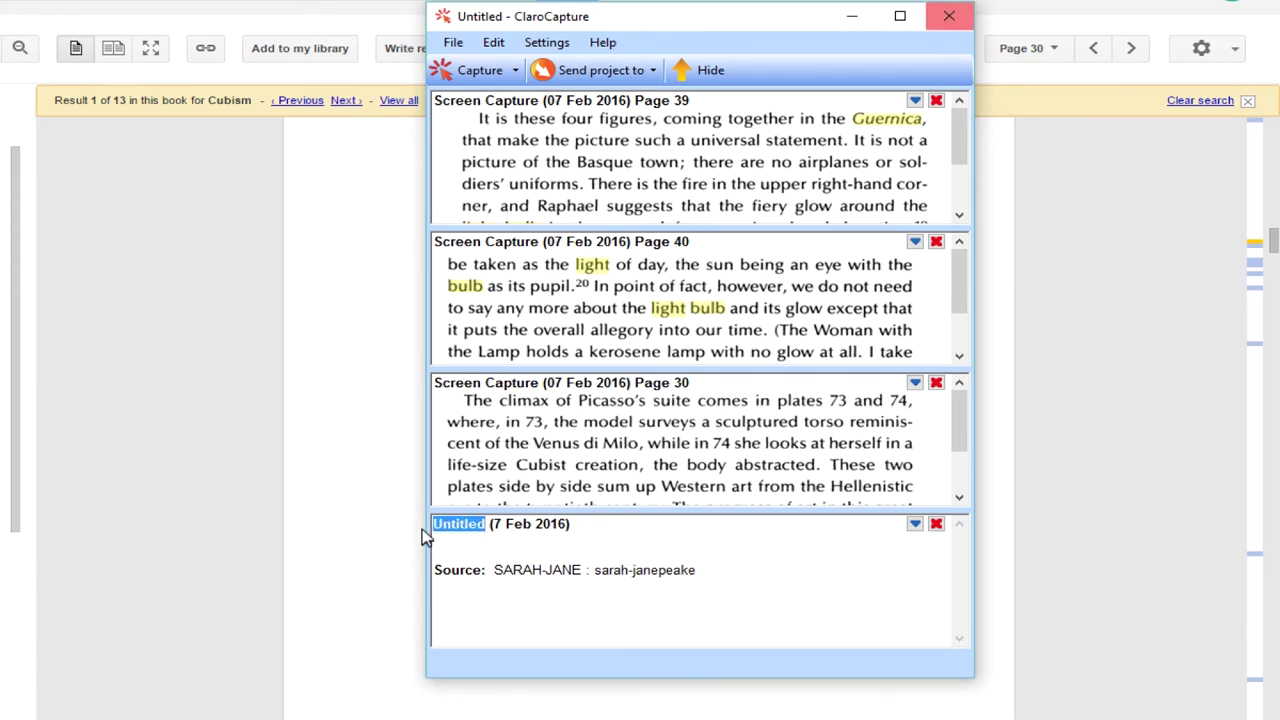
text(Notes)
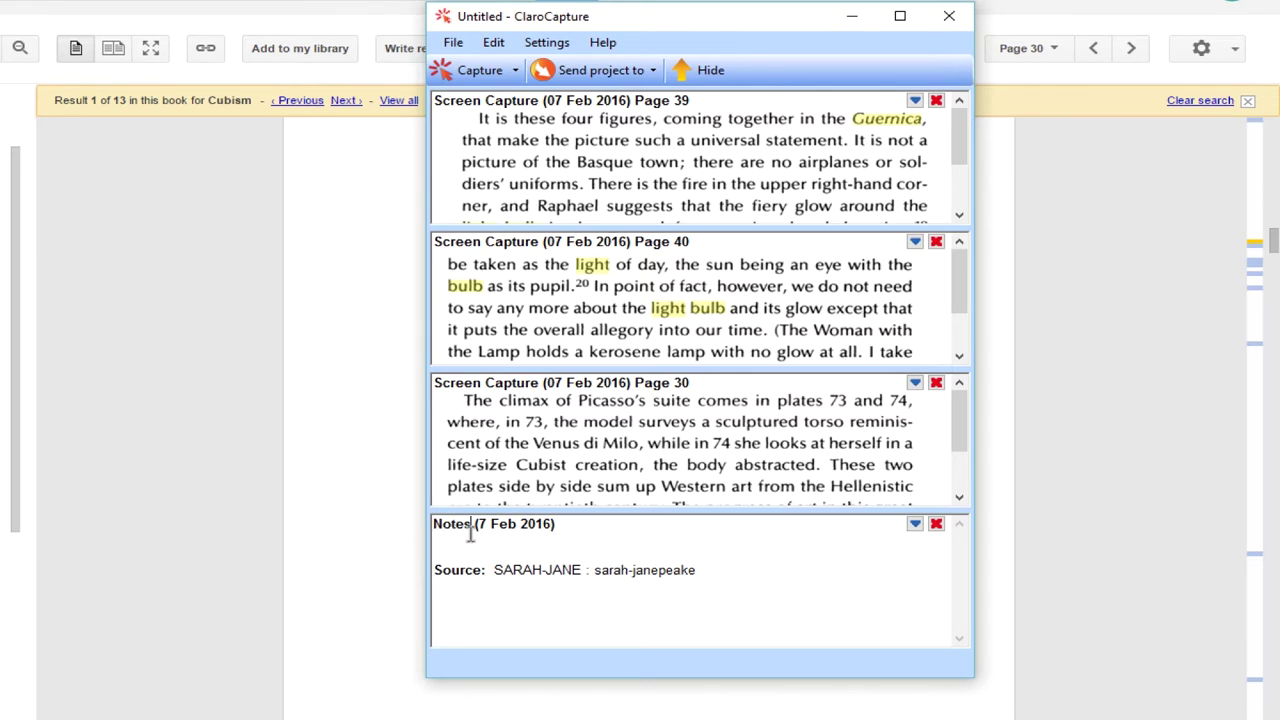
- Move the Notes item up one place and enter the note about Dragon users dictating into items
click(915, 524)
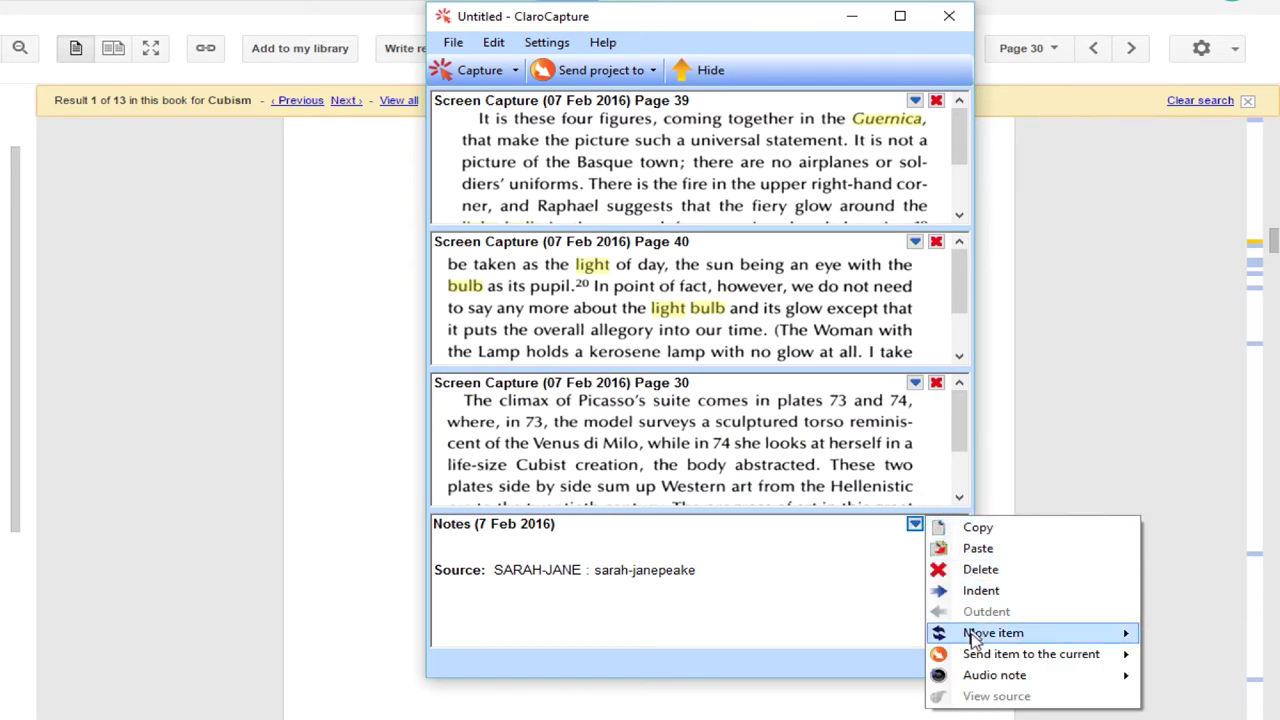
mouse_move(975, 633)
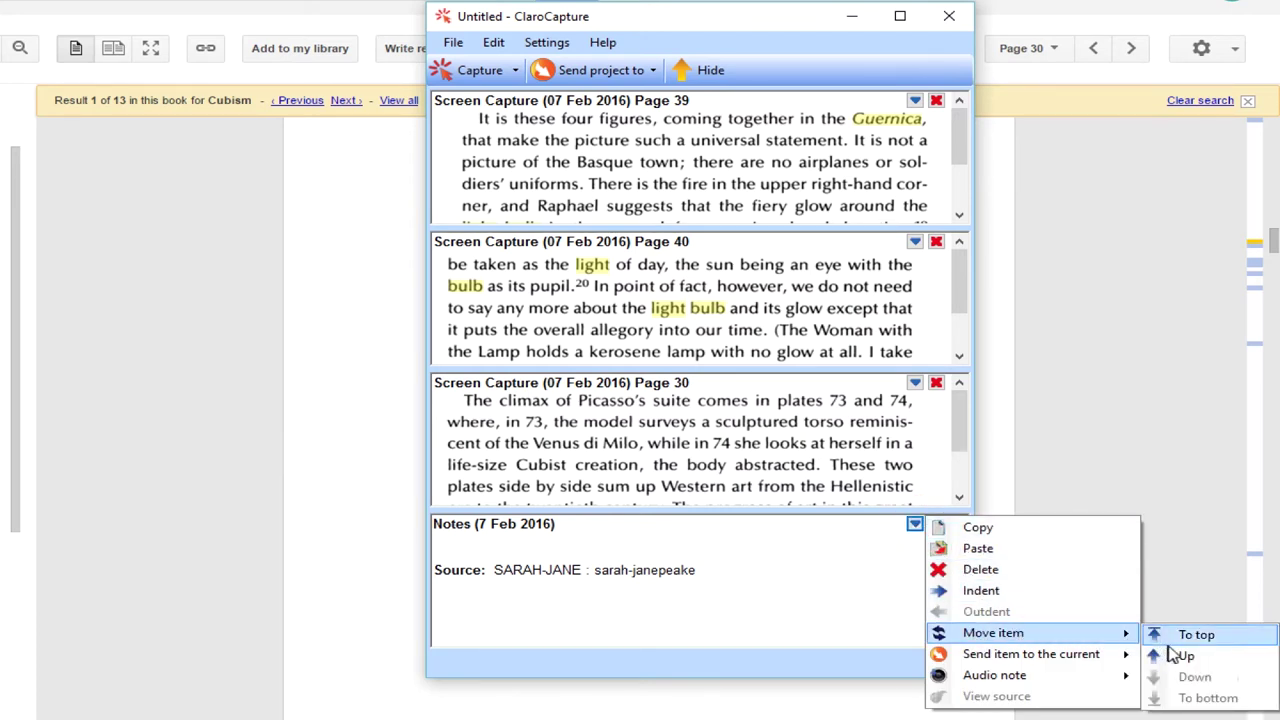
click(1218, 662)
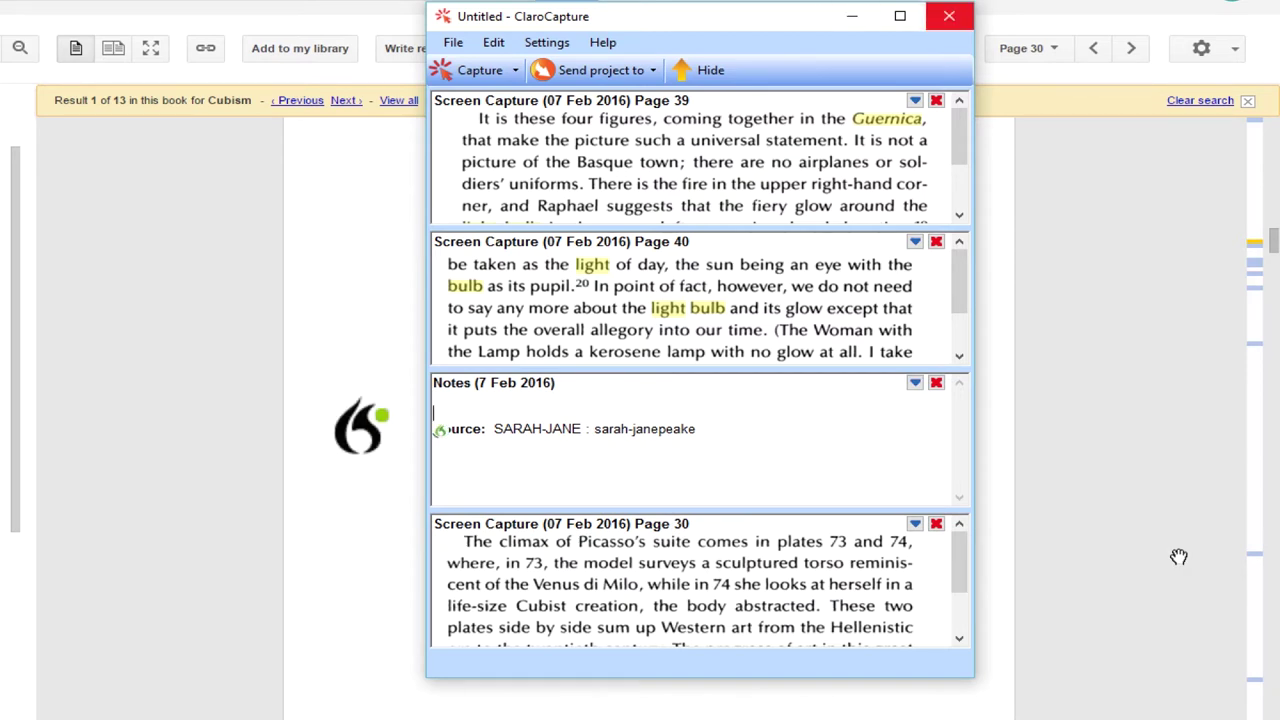
text(For any Dragon users out there)
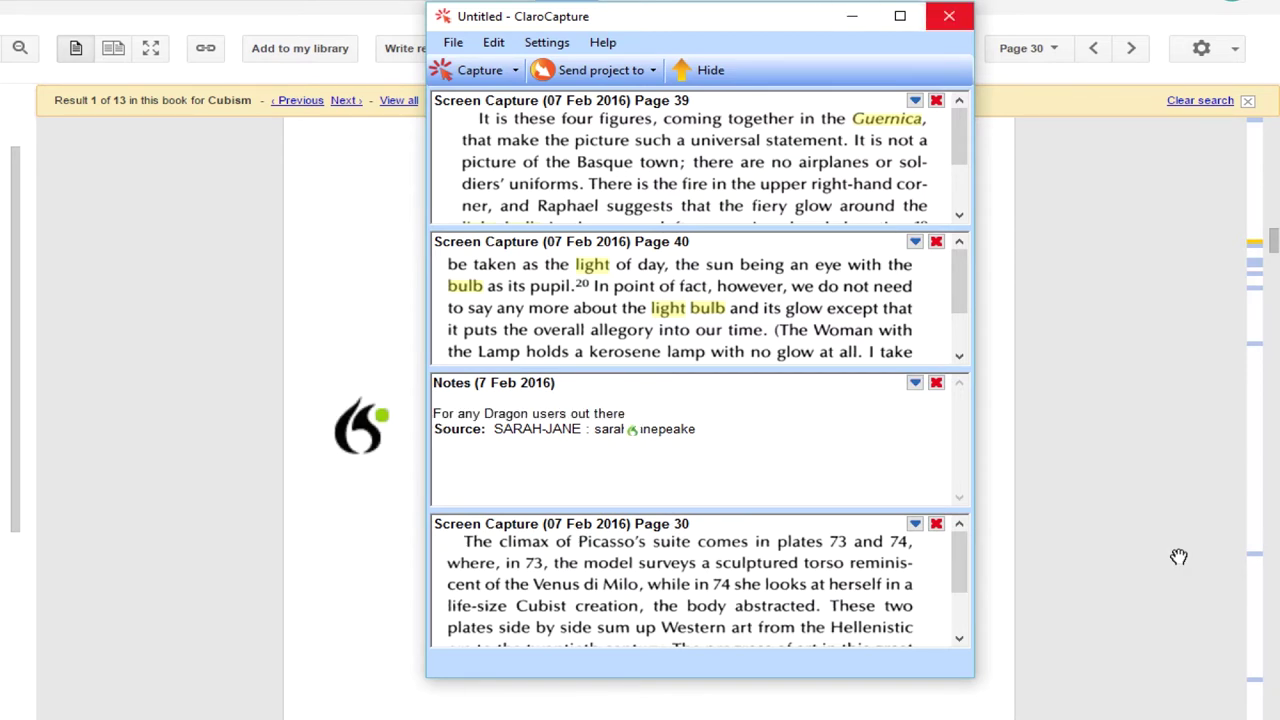
text(, note that you can dictate)
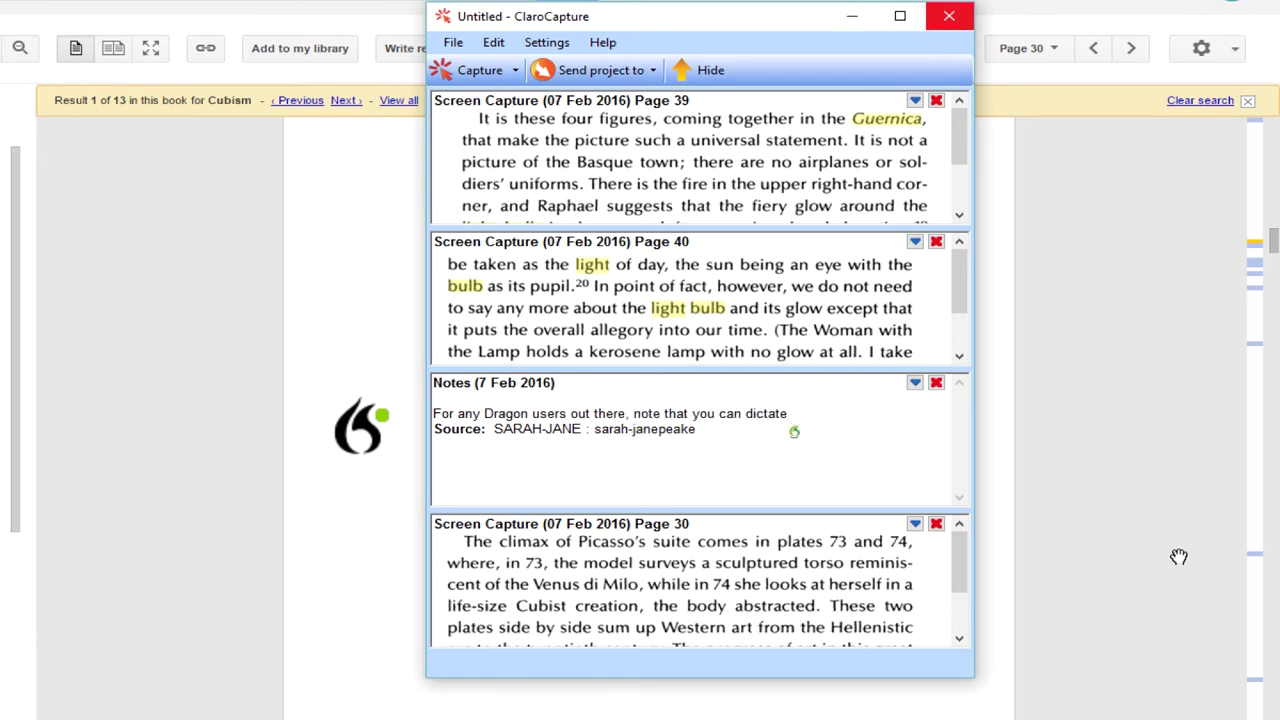
text( straight into a ClaroCapture item)
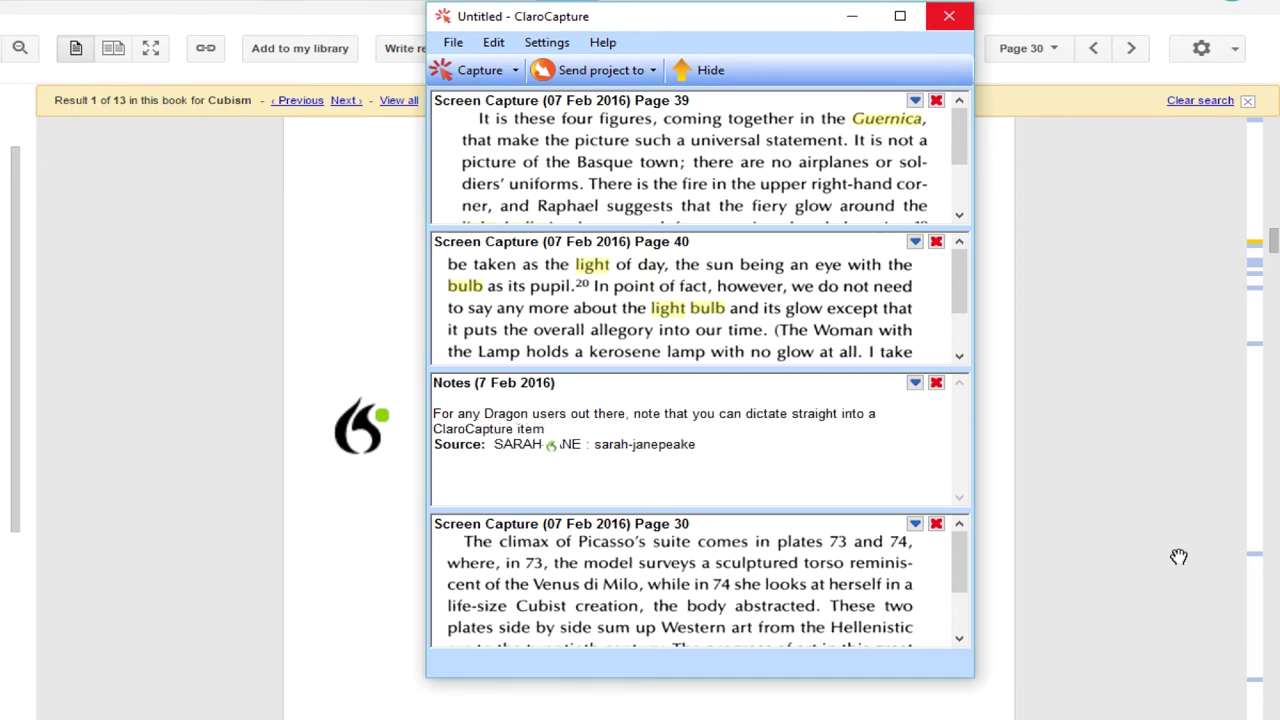
text(!)
key(Return)
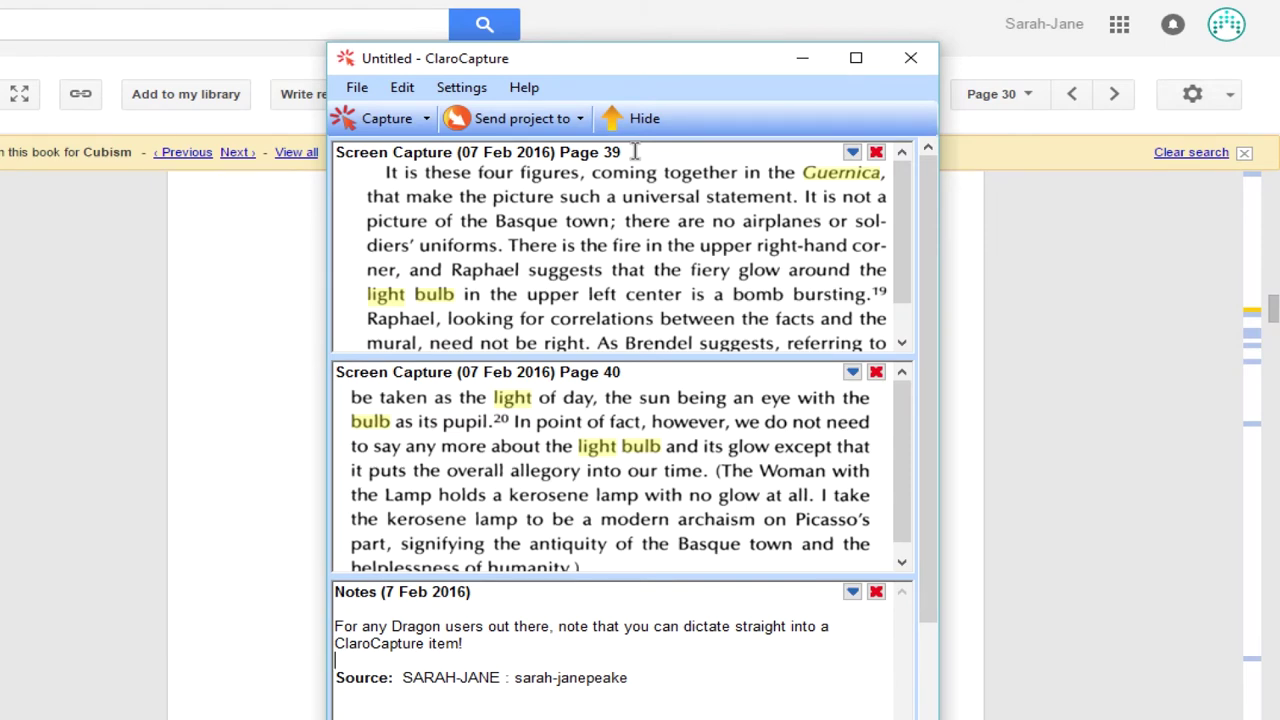
- Collapse ClaroCapture and add The Guernica Bull to the Reading now shelf
click(640, 124)
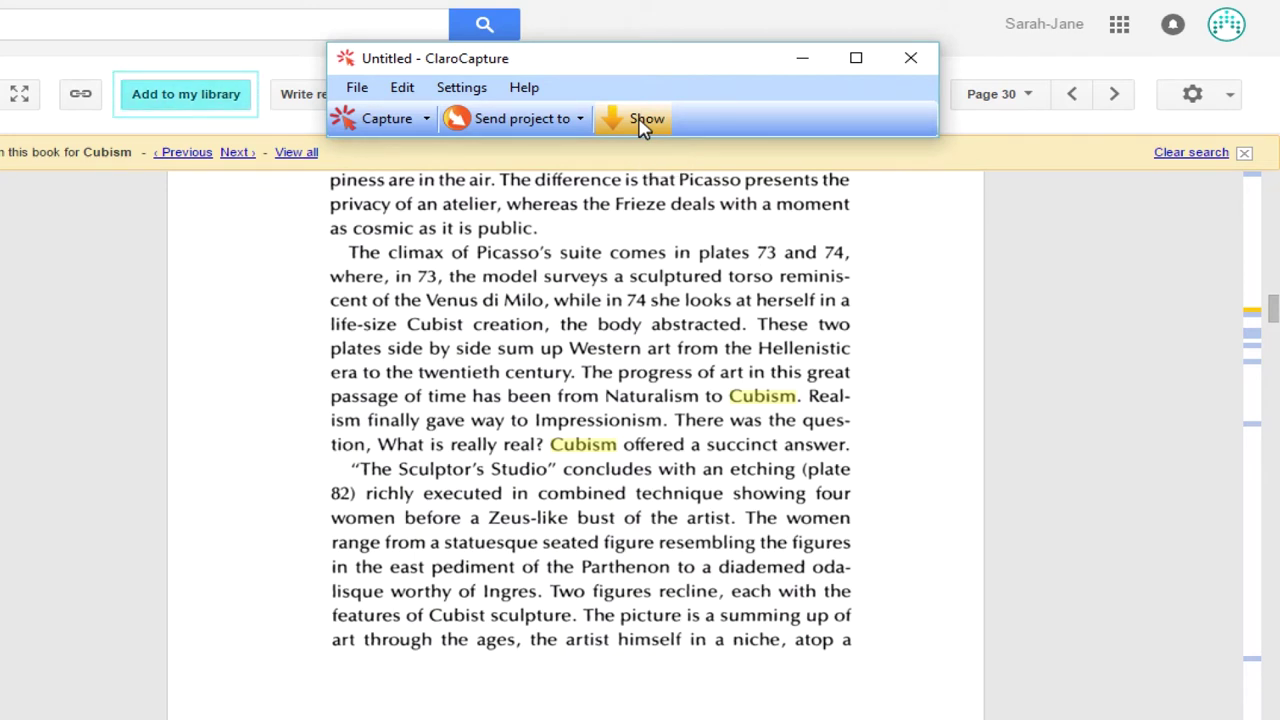
click(236, 100)
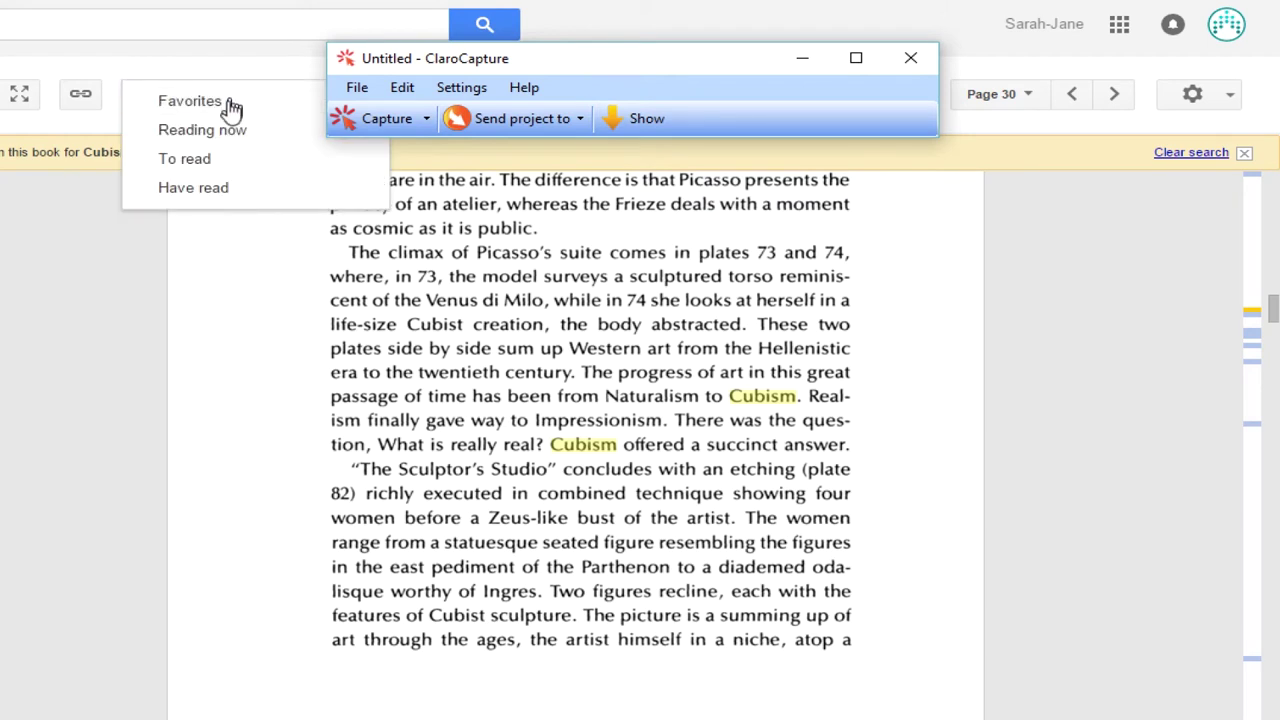
click(259, 134)
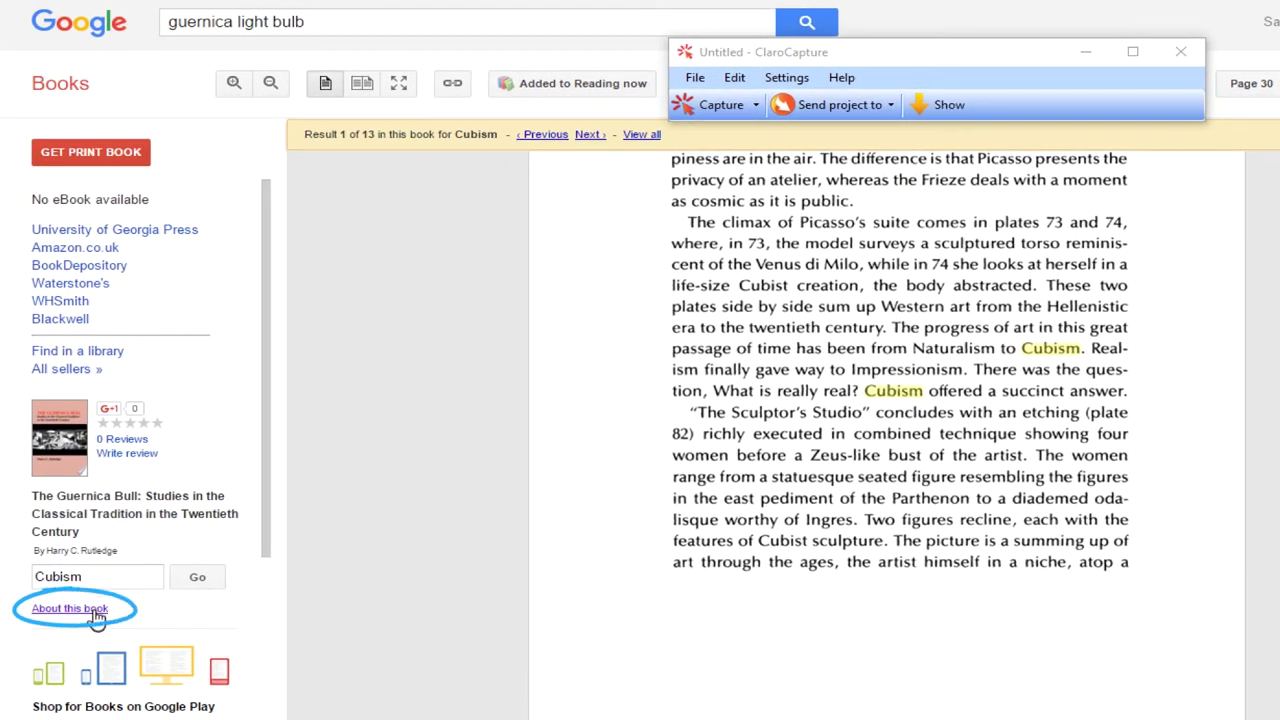
click(96, 612)
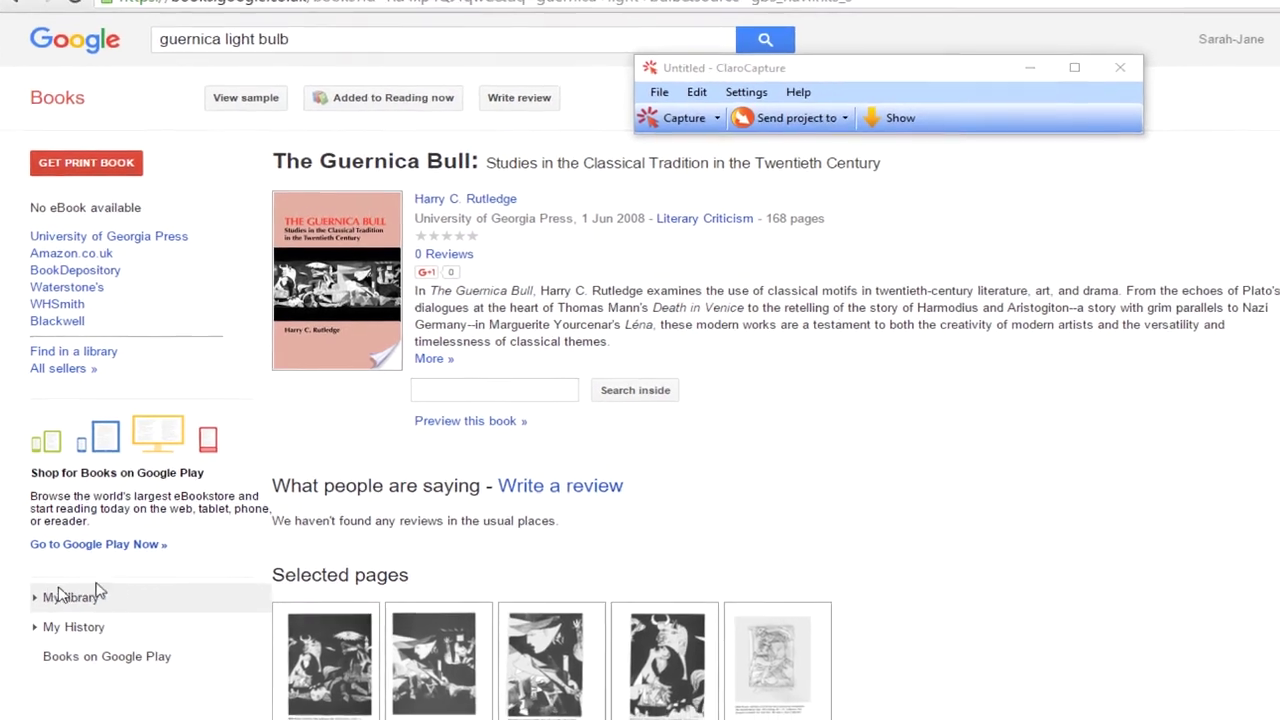
- Capture The Guernica Bull's full book description as selected text and show the project
click(413, 358)
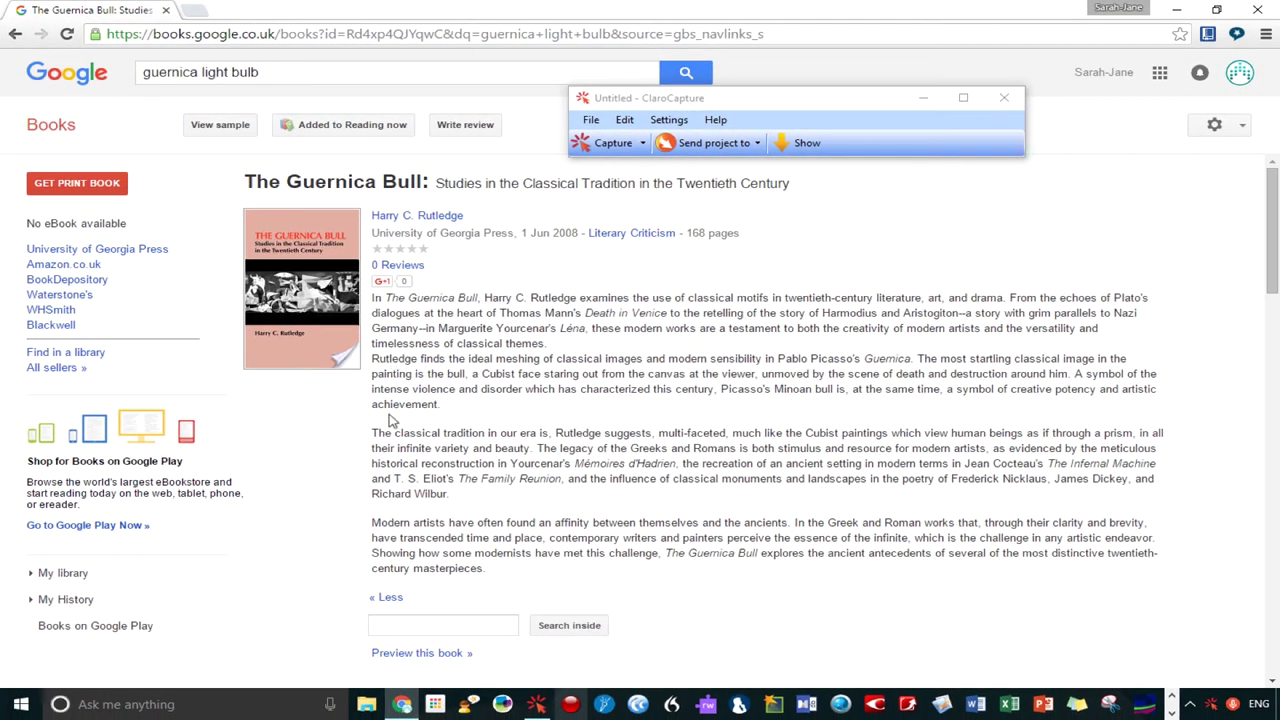
drag(491, 562, 466, 545)
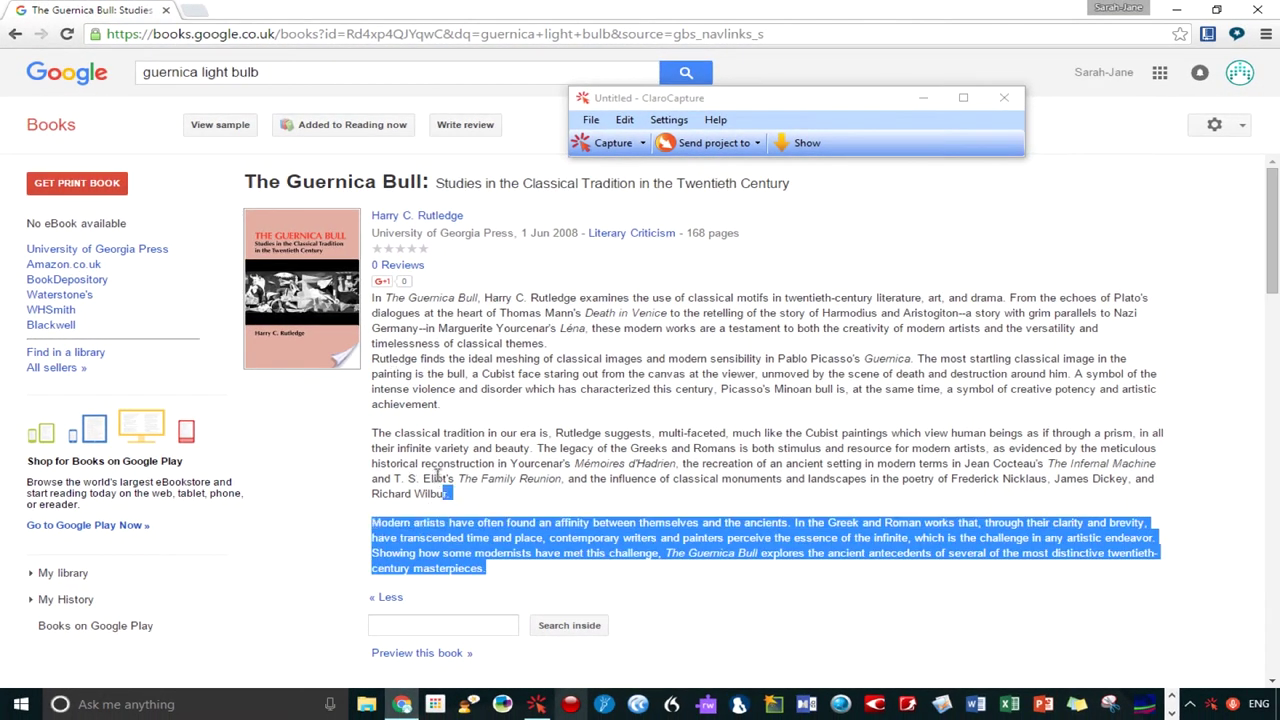
drag(437, 477, 374, 298)
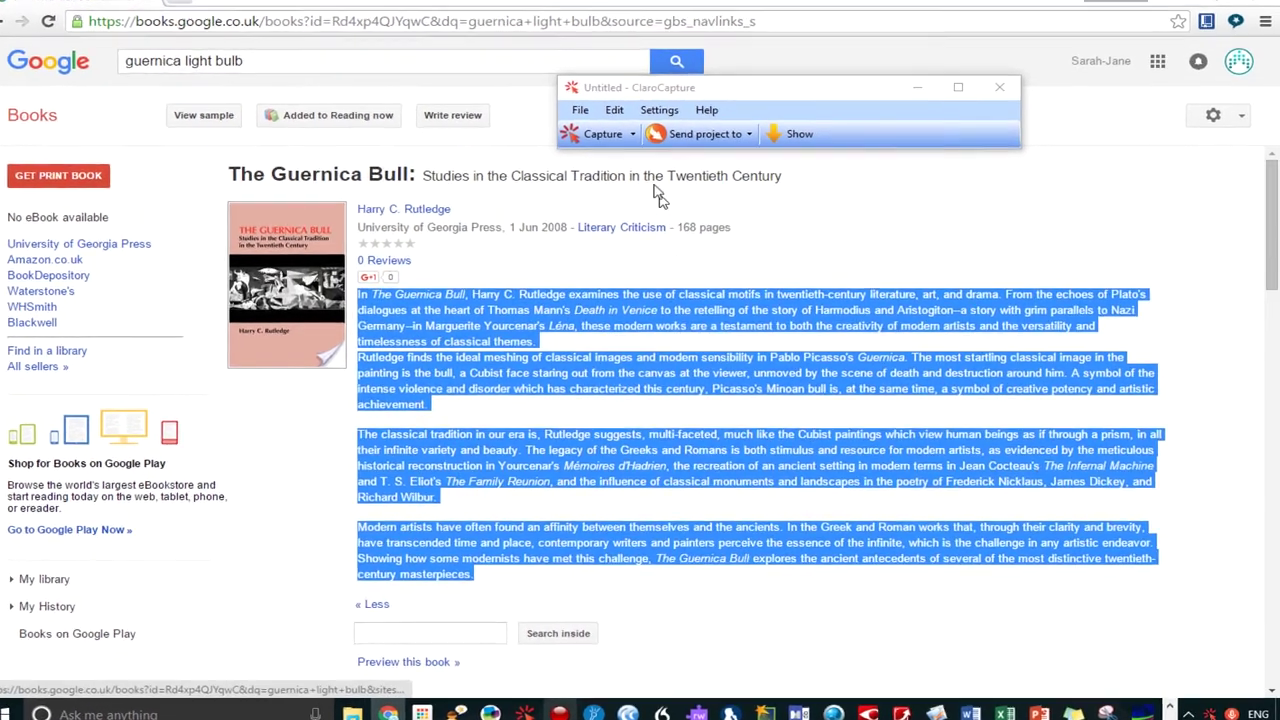
click(603, 133)
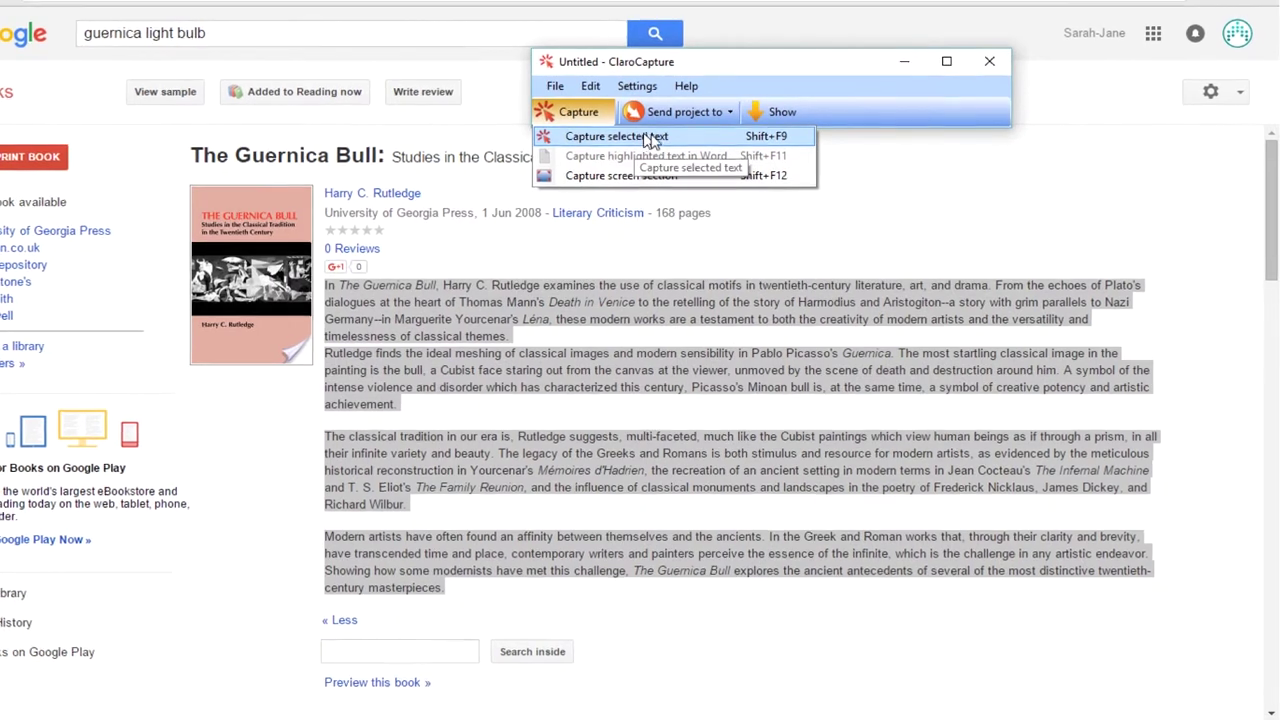
click(652, 138)
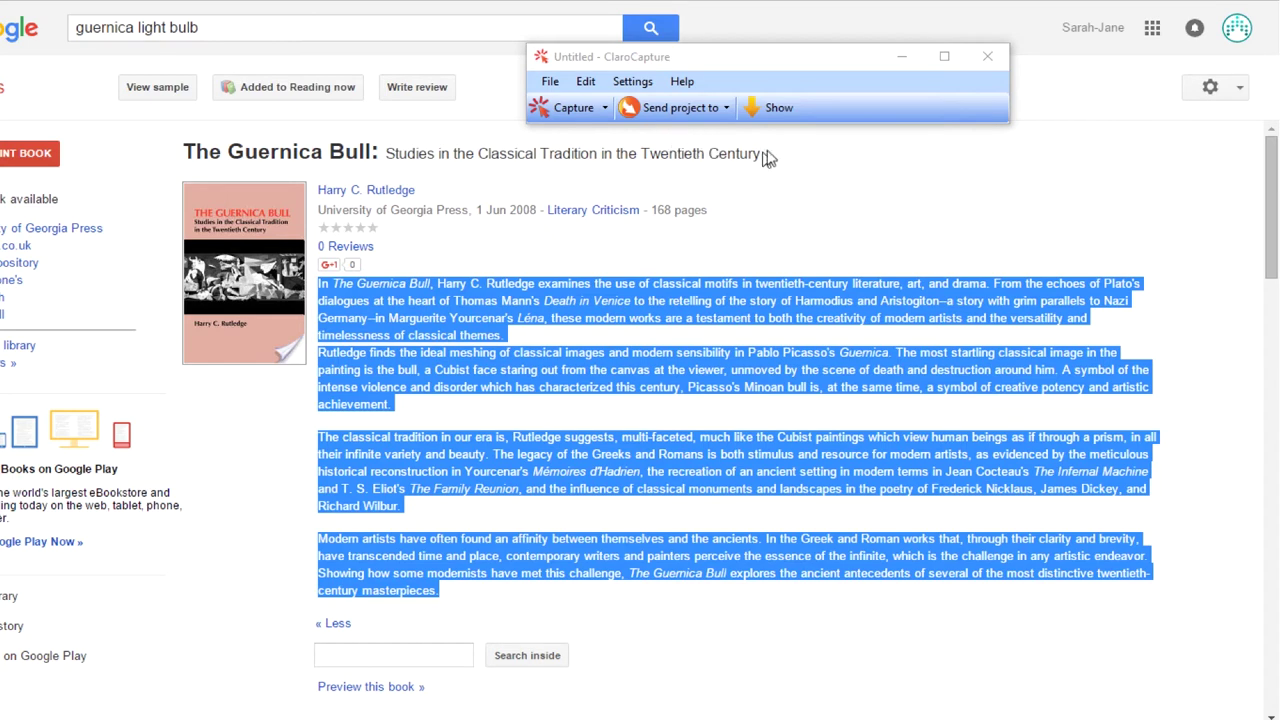
click(776, 110)
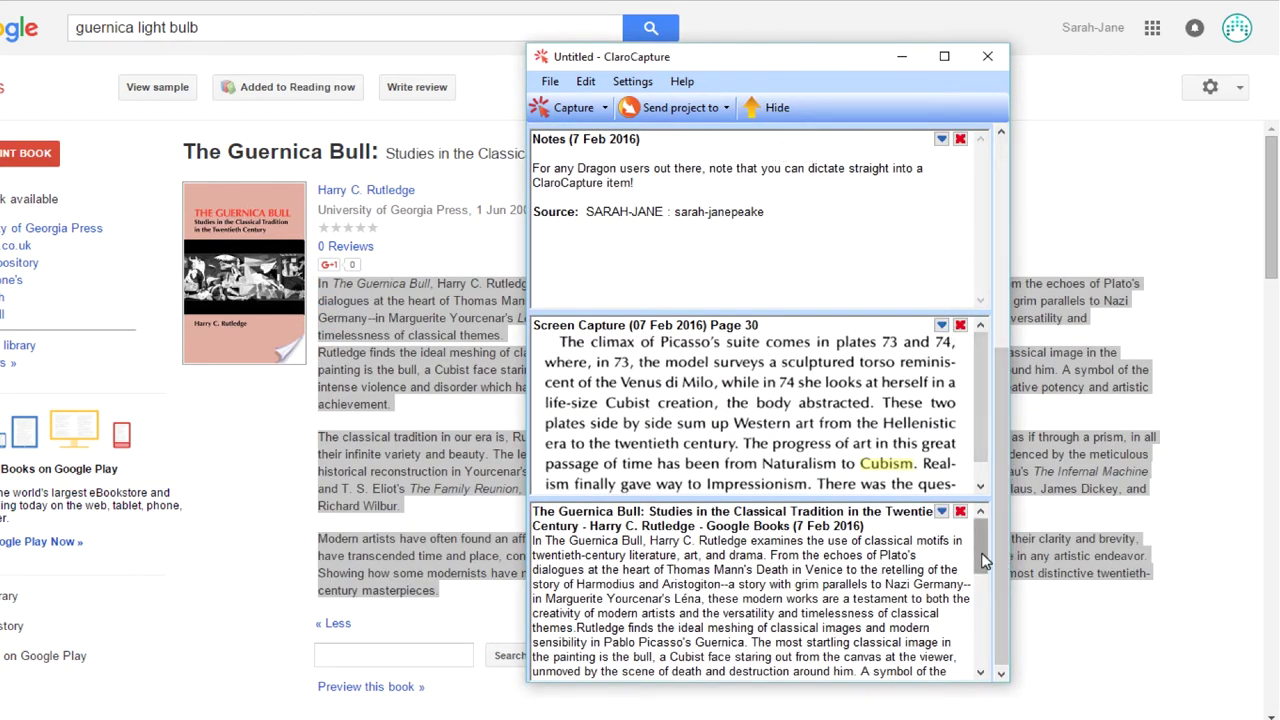
- Move The Guernica Bull description item to the top of the project
drag(986, 555, 995, 668)
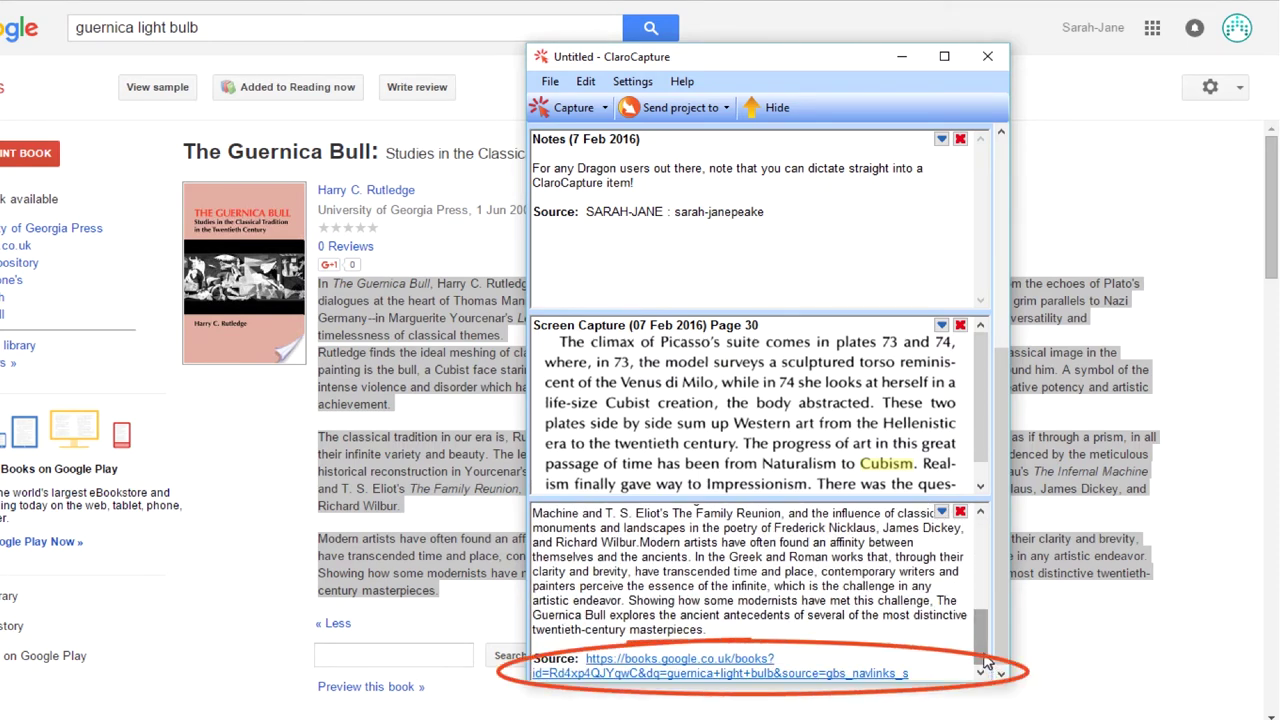
click(941, 512)
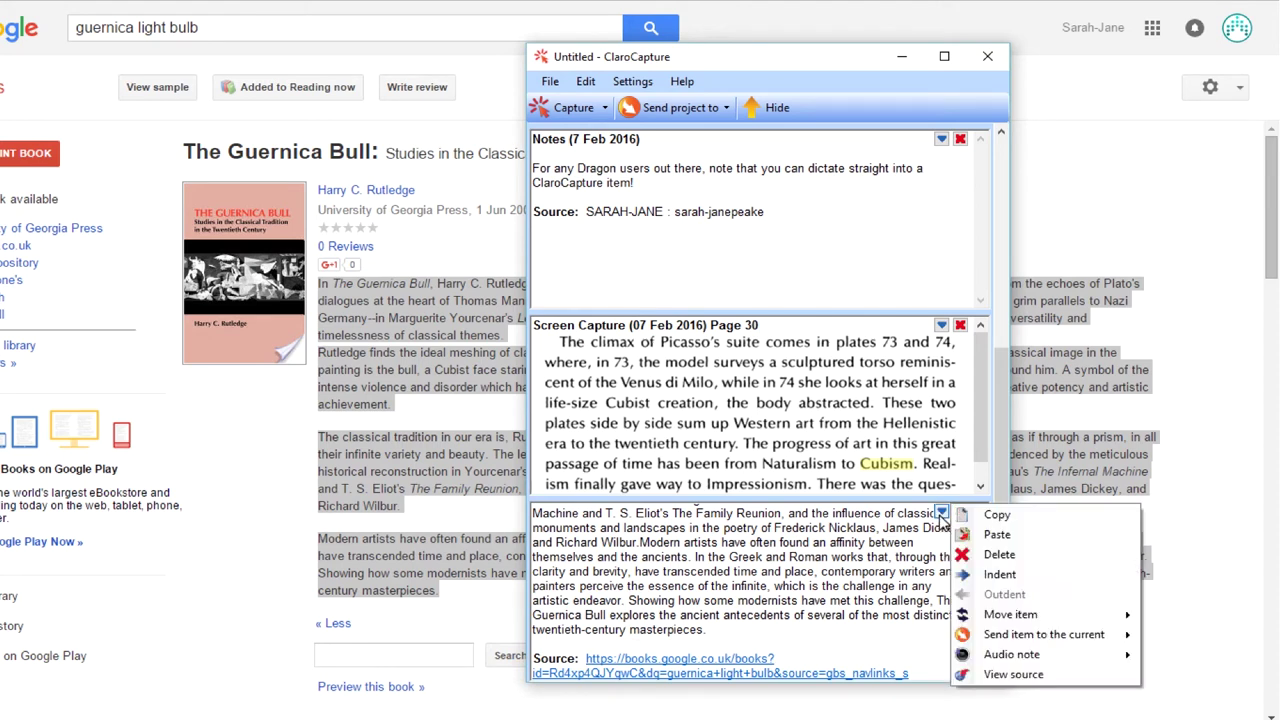
mouse_move(997, 622)
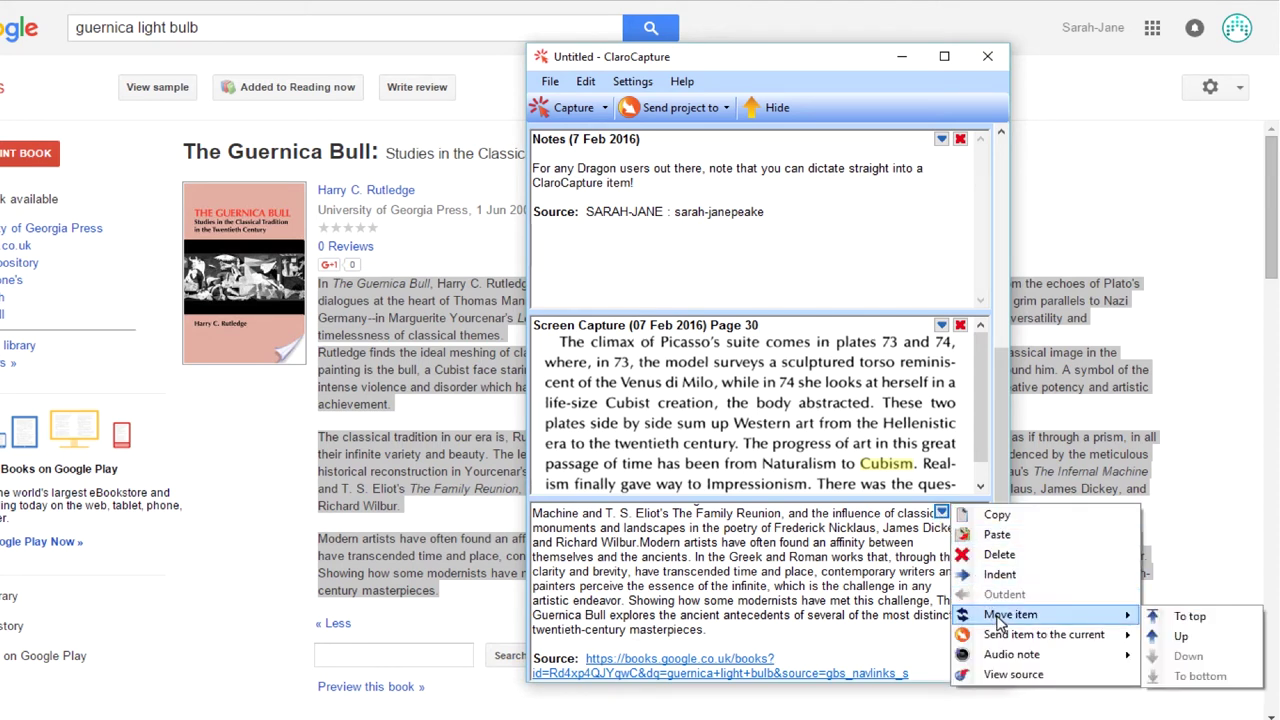
click(1168, 617)
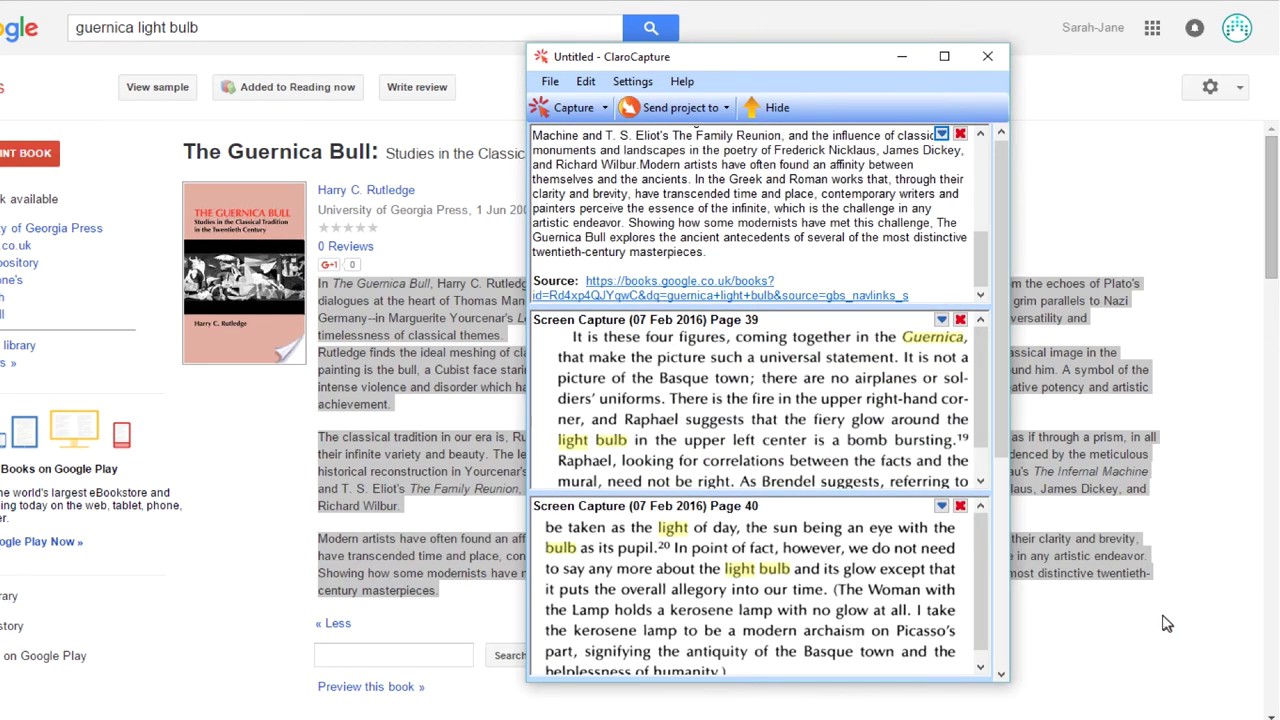
- Capture The Guernica Bull's cover image, move it to the top of the project, and collapse the list
click(557, 108)
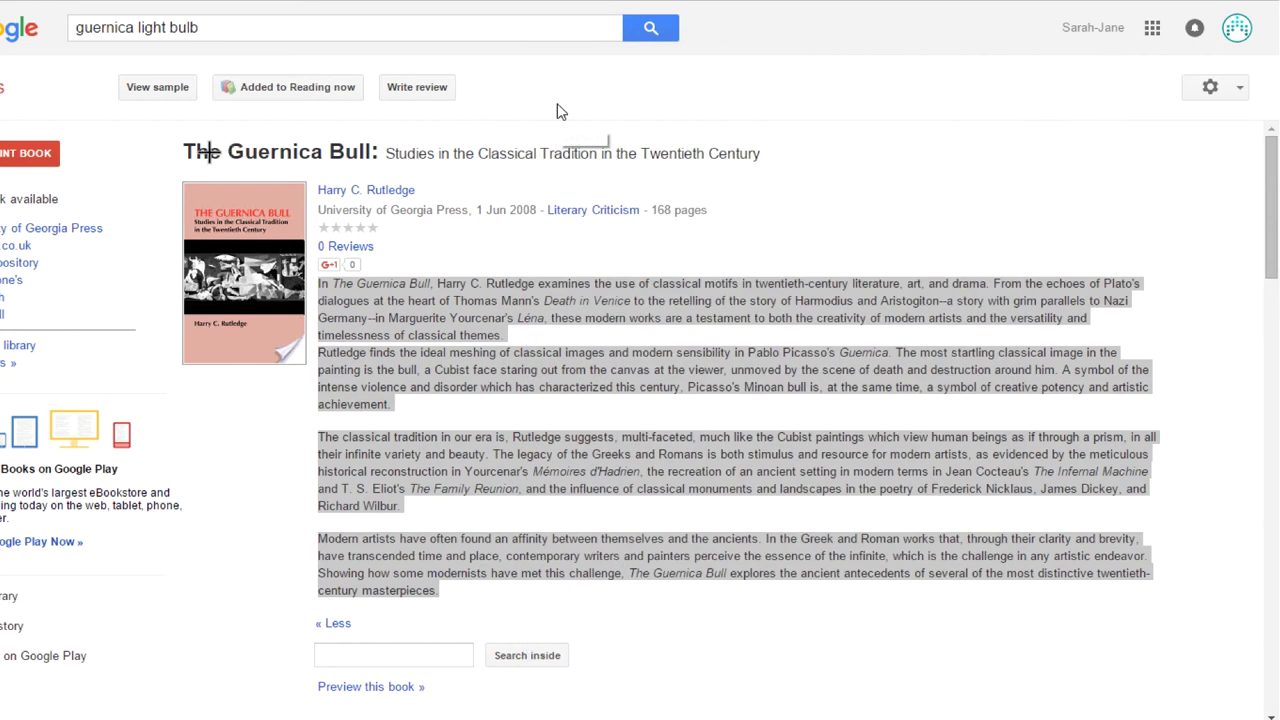
drag(175, 173, 312, 372)
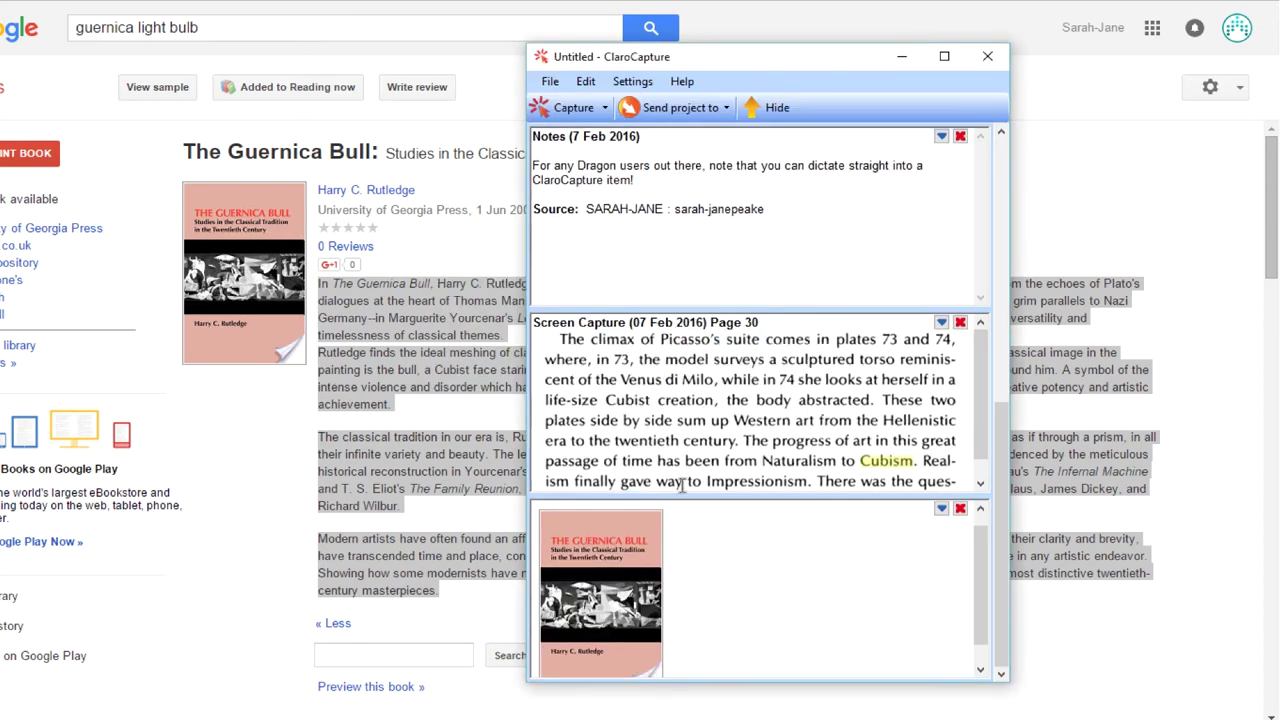
click(941, 508)
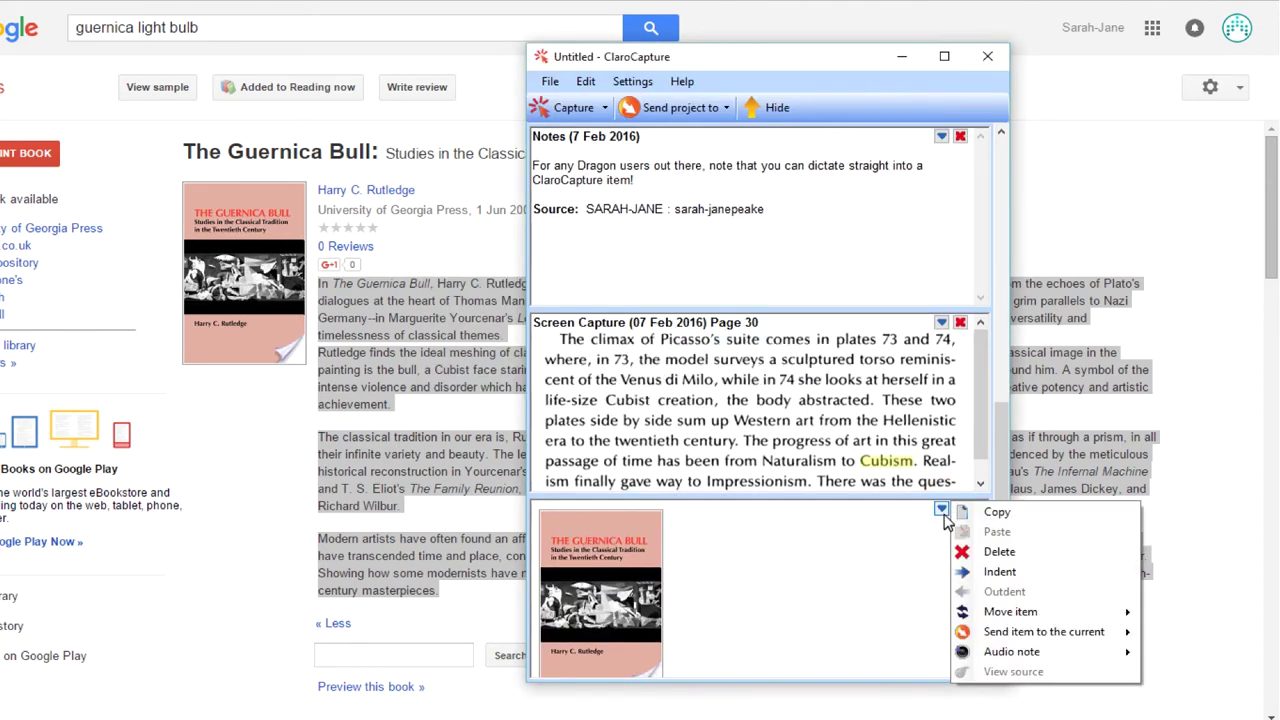
mouse_move(1062, 616)
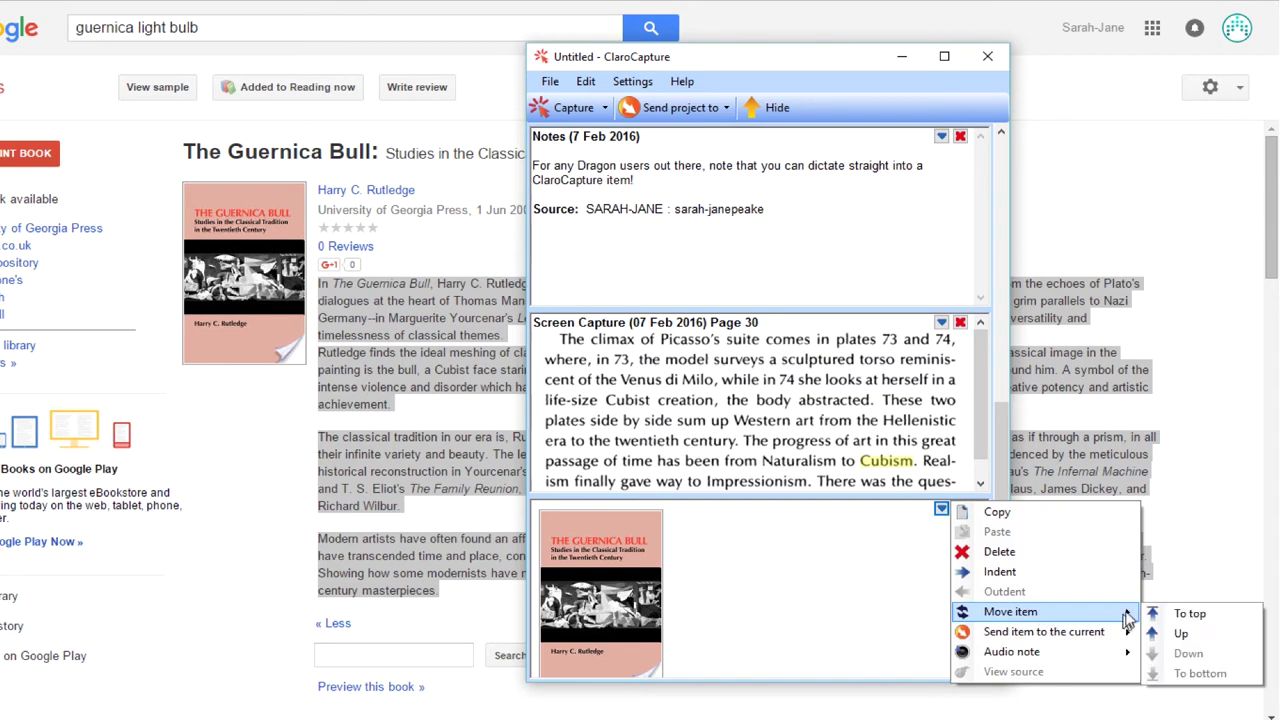
click(1154, 615)
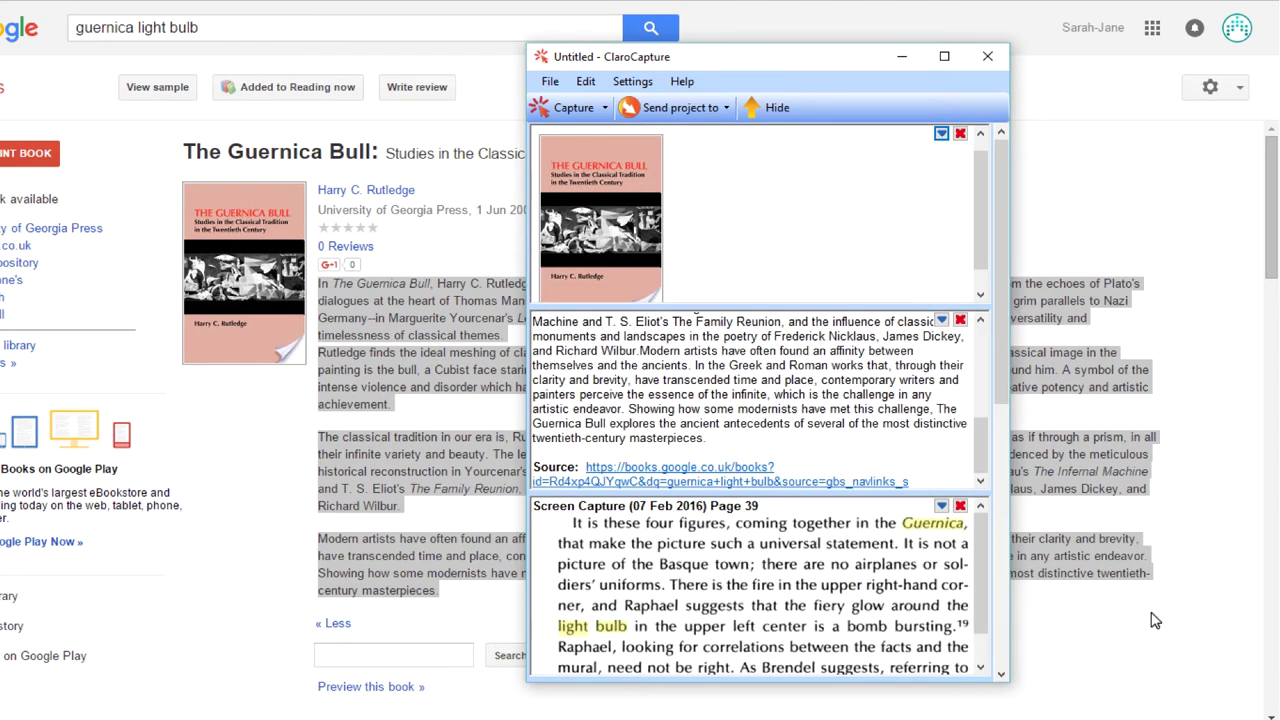
click(776, 107)
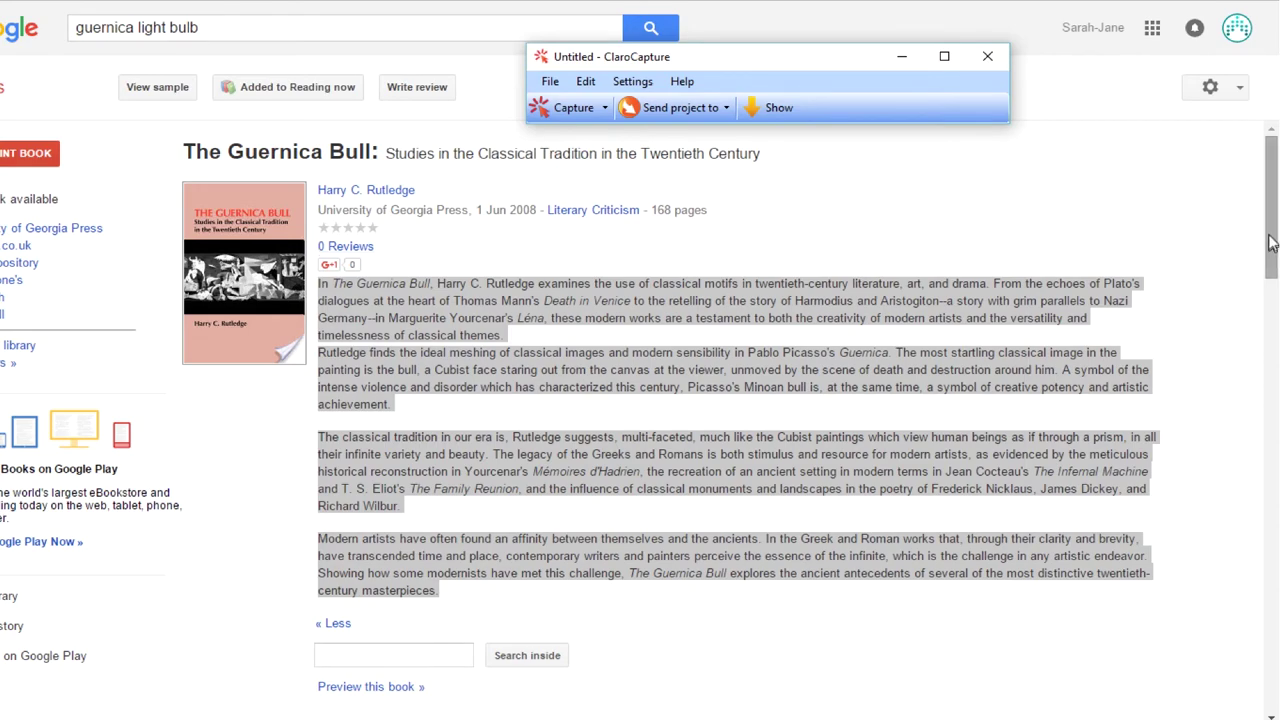
- Scroll to The Guernica Bull's Bibliographic information block and capture it into the project
drag(1268, 240, 1236, 640)
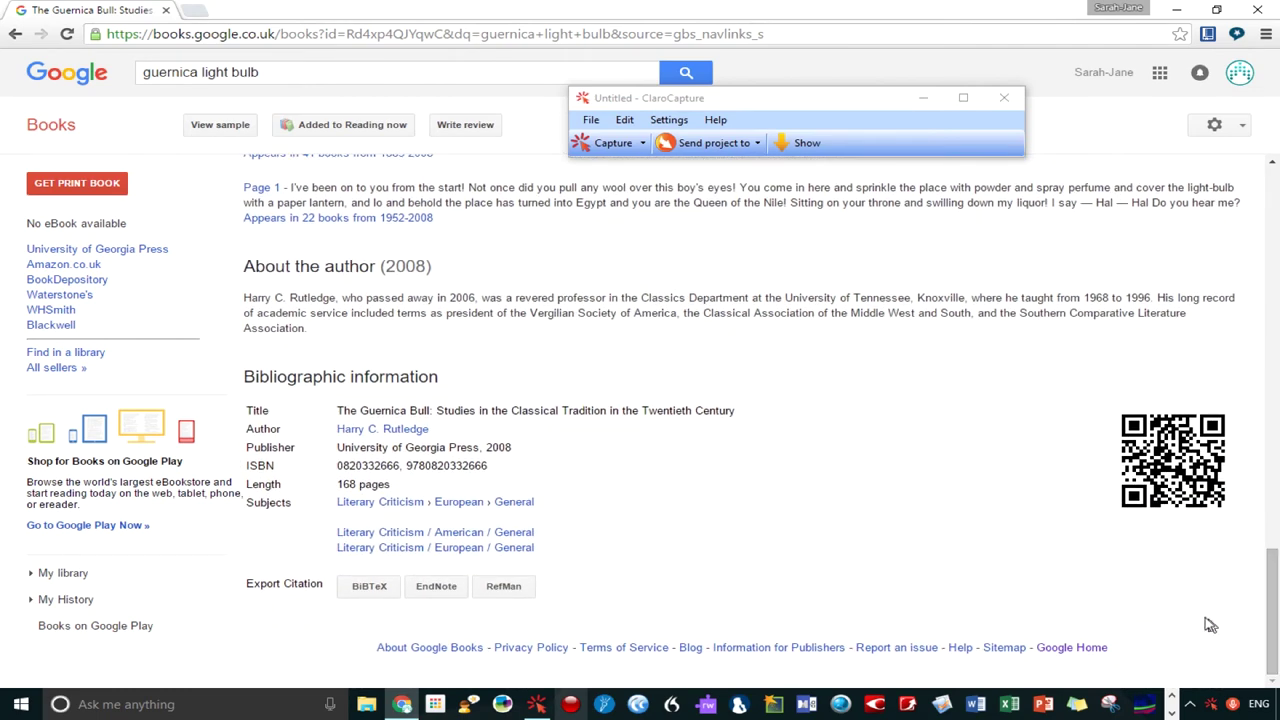
click(613, 142)
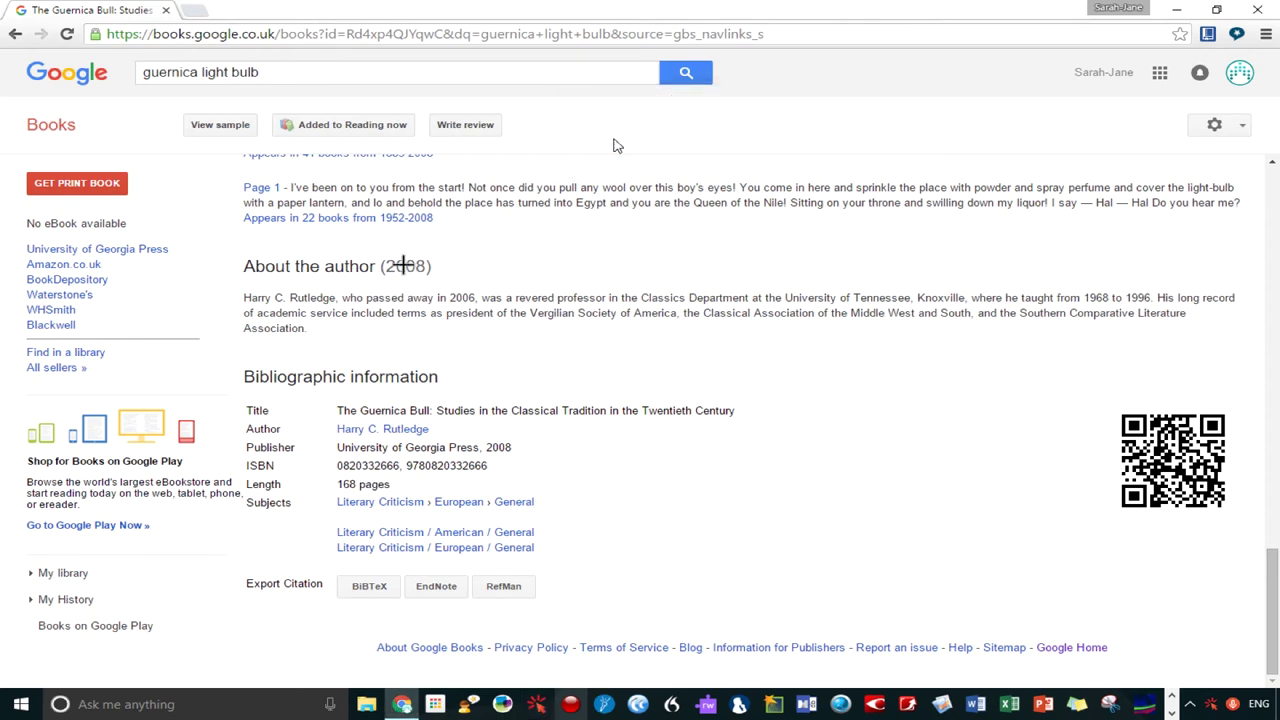
drag(236, 363, 758, 577)
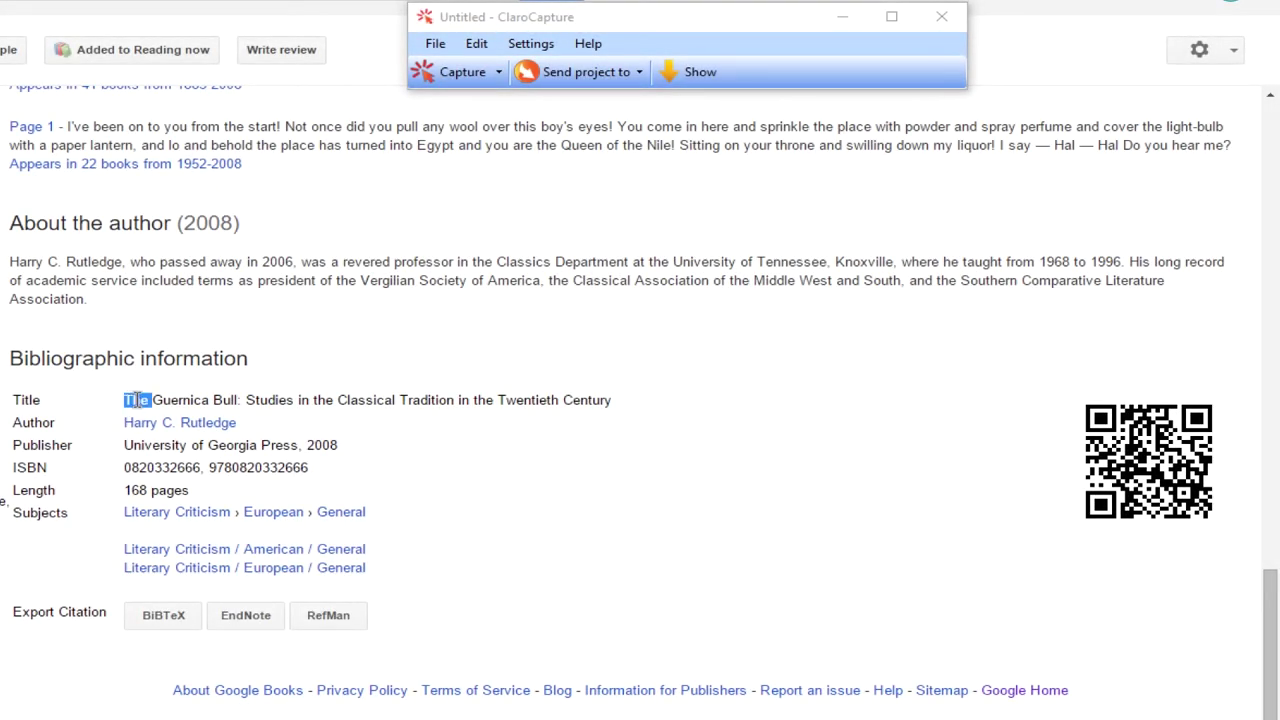
- Copy the book title from the Google Books page
triple_click(137, 401)
right_click(137, 401)
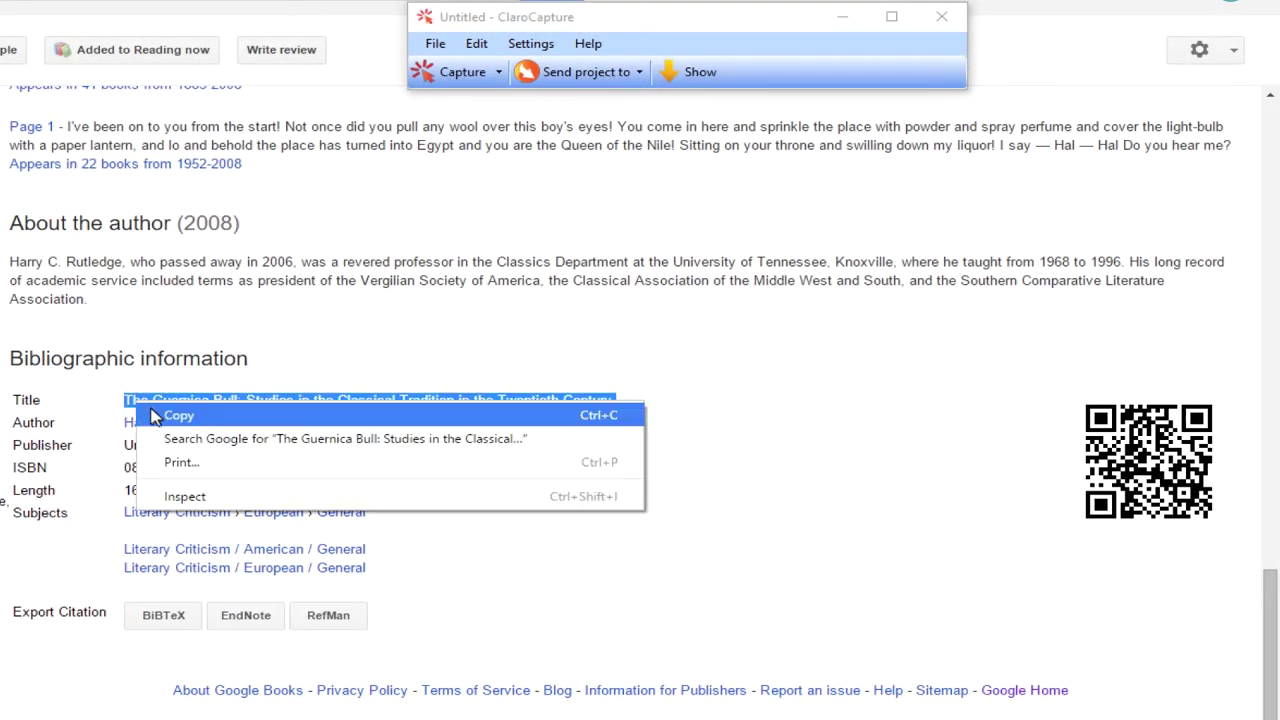
click(222, 416)
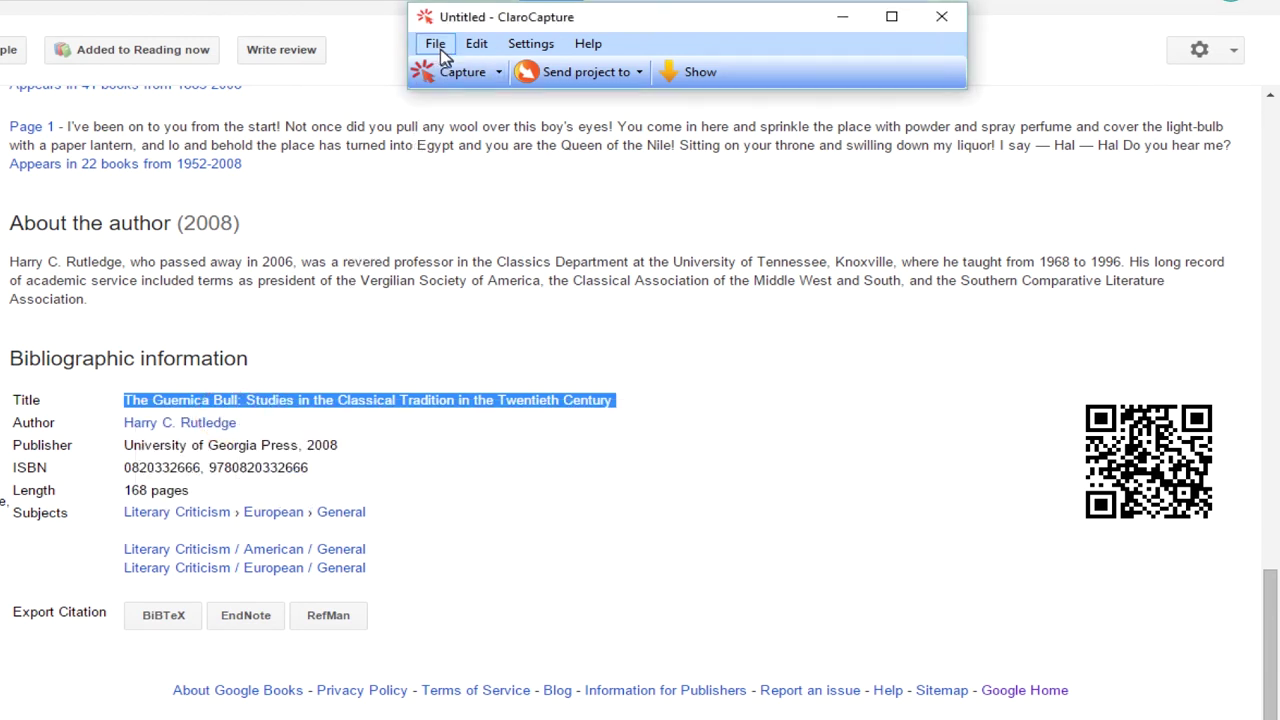
- Start Save Project As and create and enter a new 'Google Books' folder
click(437, 48)
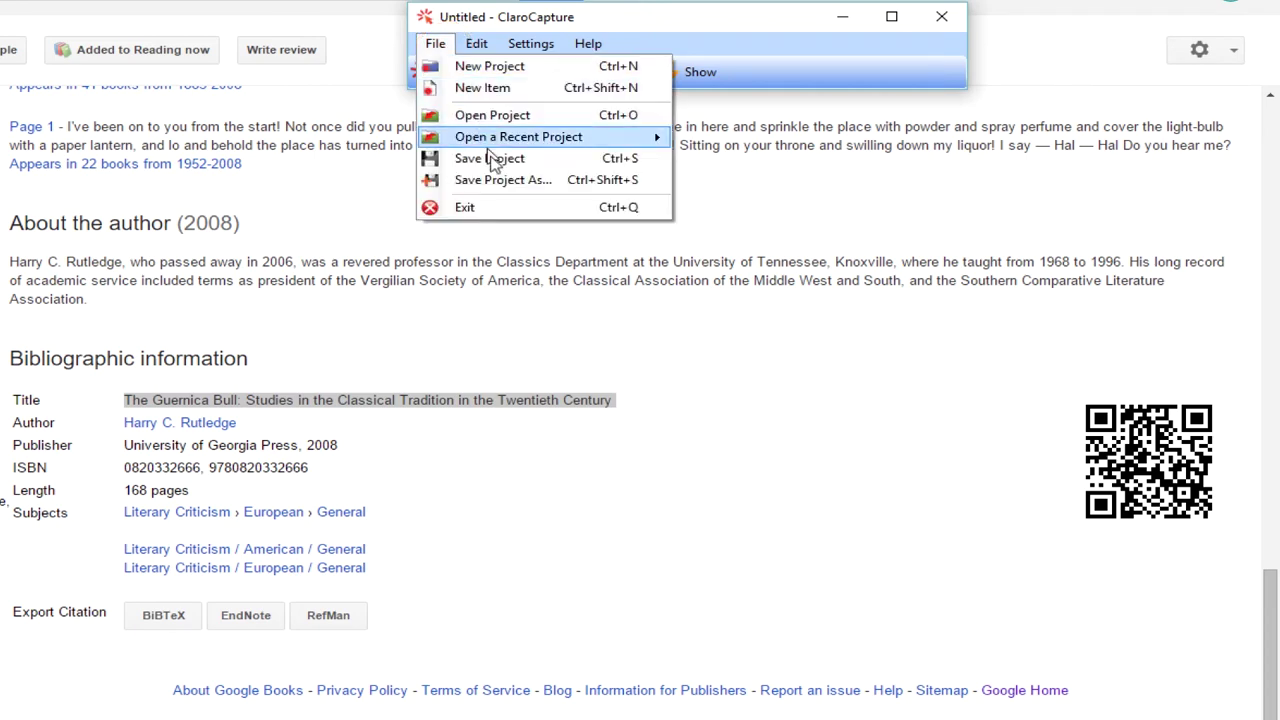
click(555, 183)
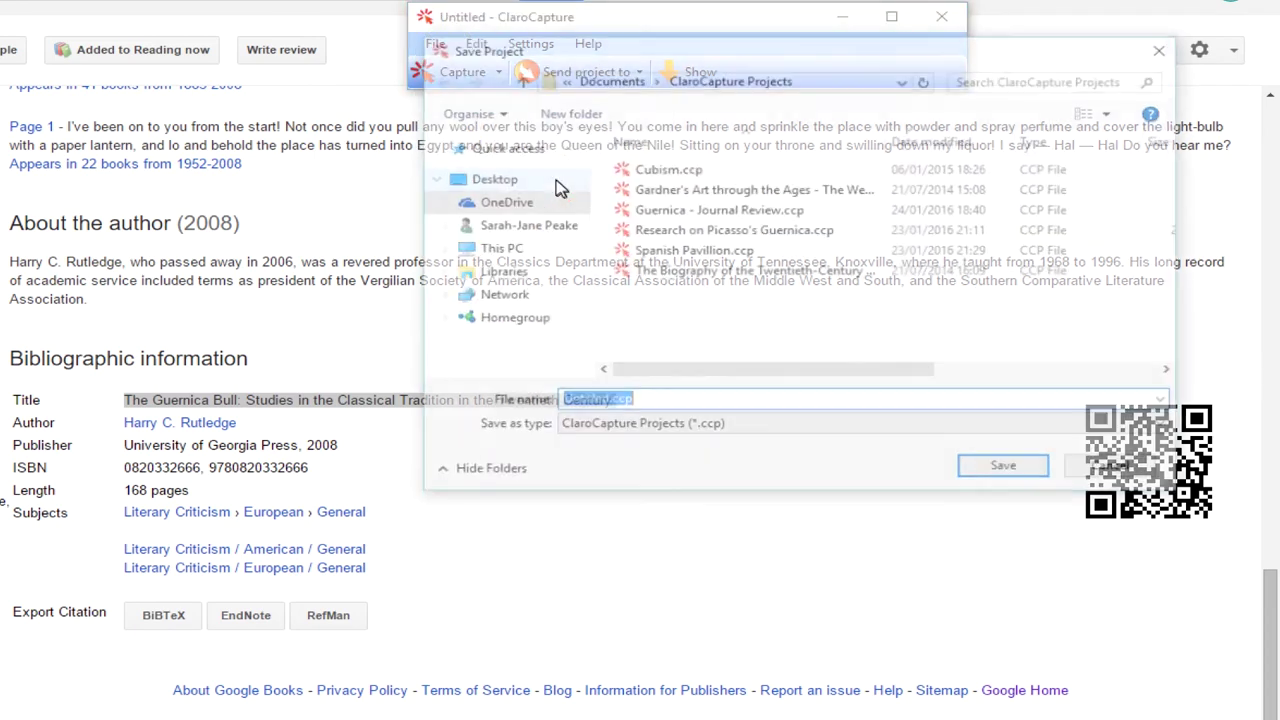
click(560, 112)
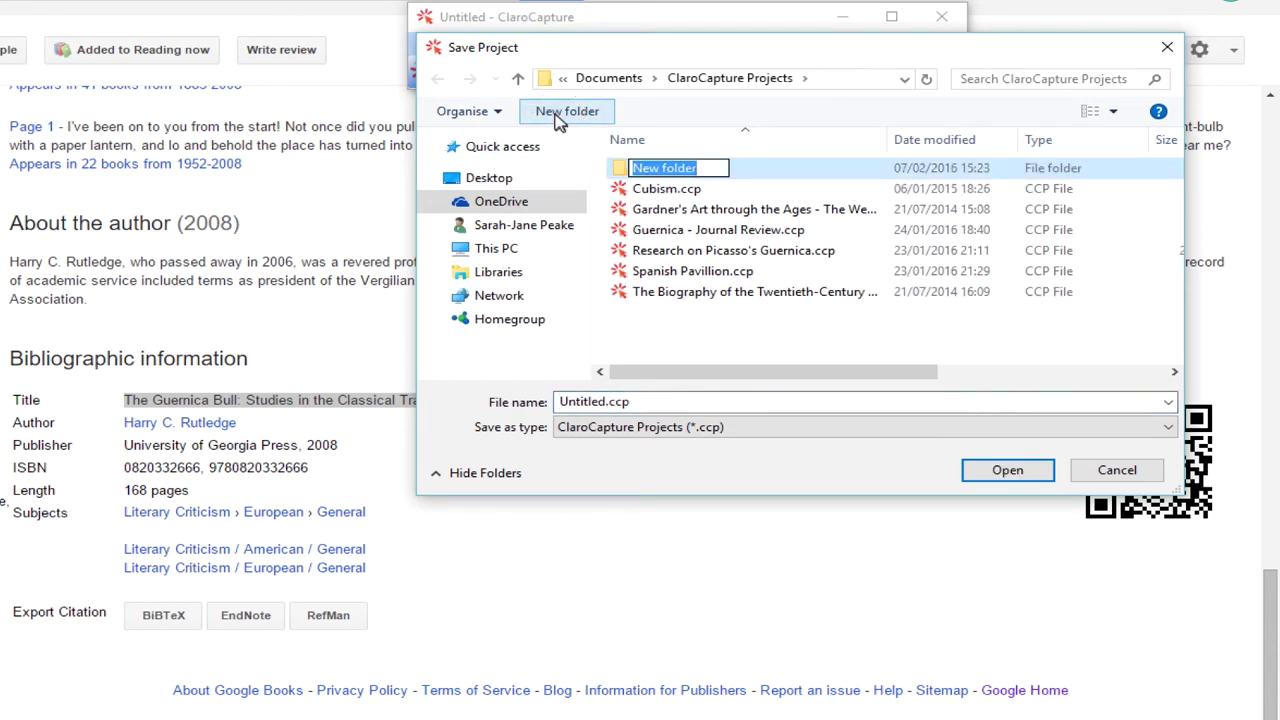
text(Google)
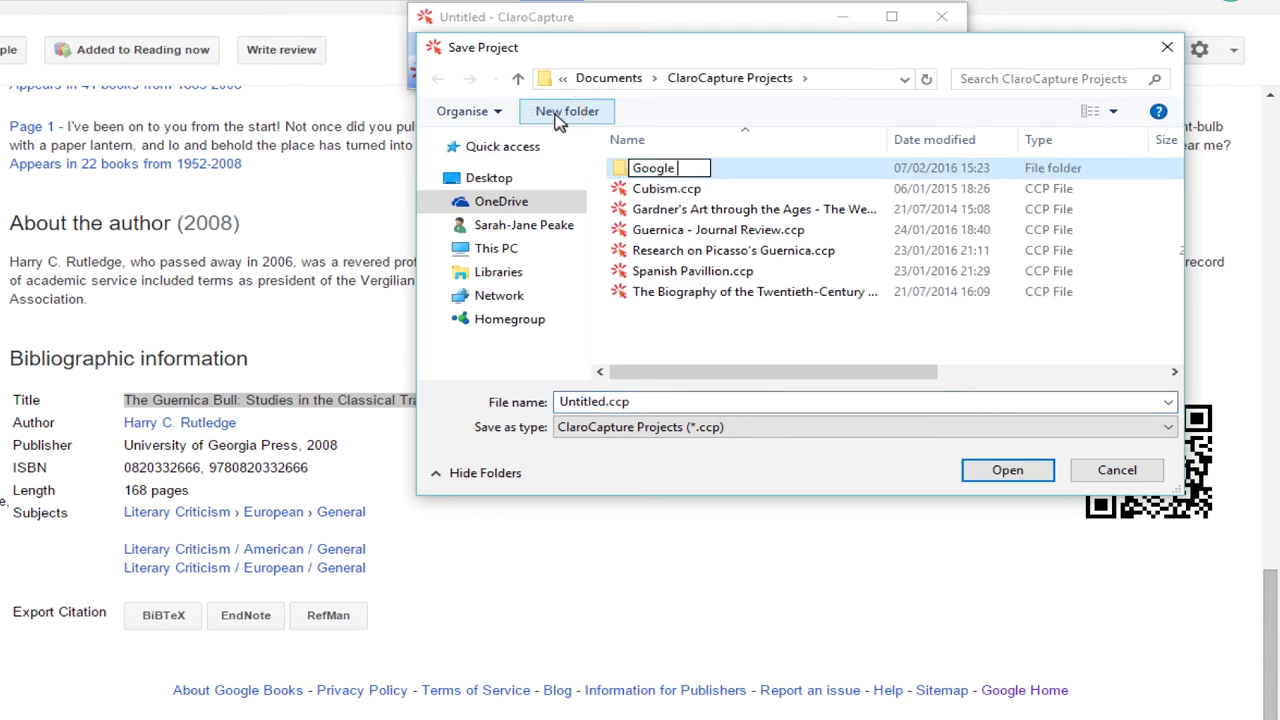
text( Books)
key(Return)
double_click(618, 171)
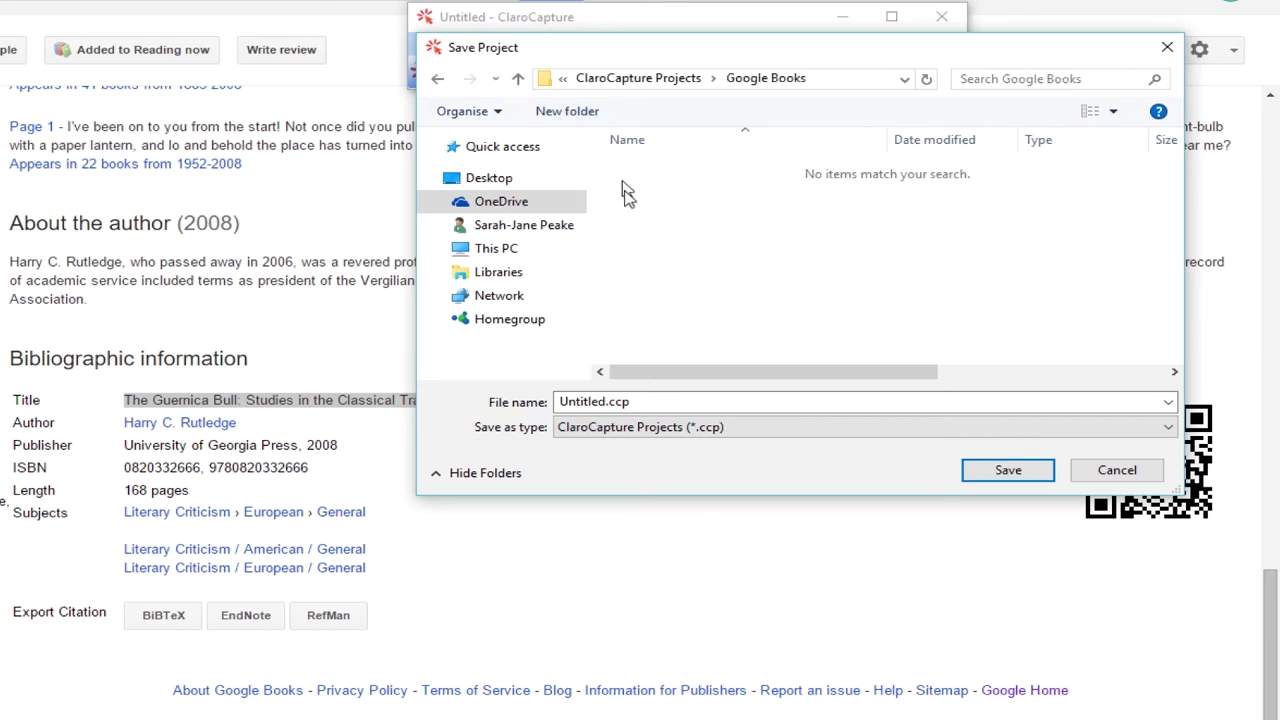
- Save as 'The Guernica Bull - Studies in the Classical Tradition in the Twentieth Century', colon replaced by a dash
double_click(655, 401)
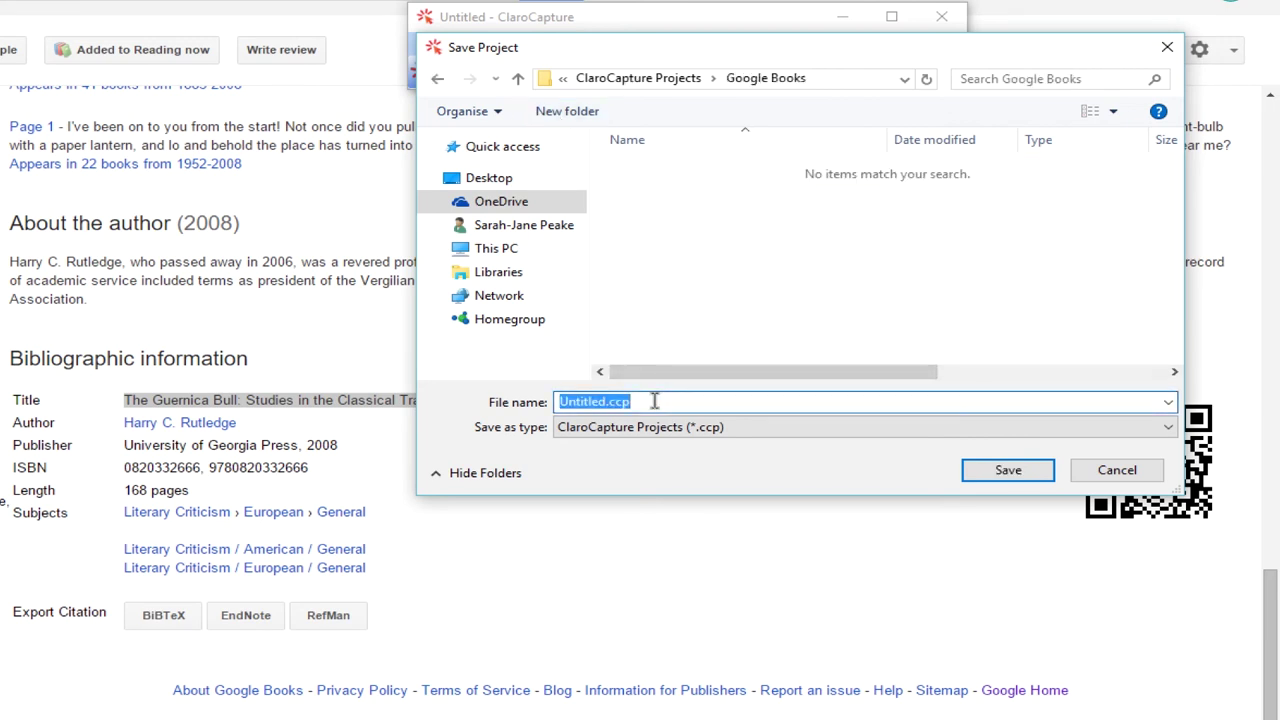
right_click(655, 405)
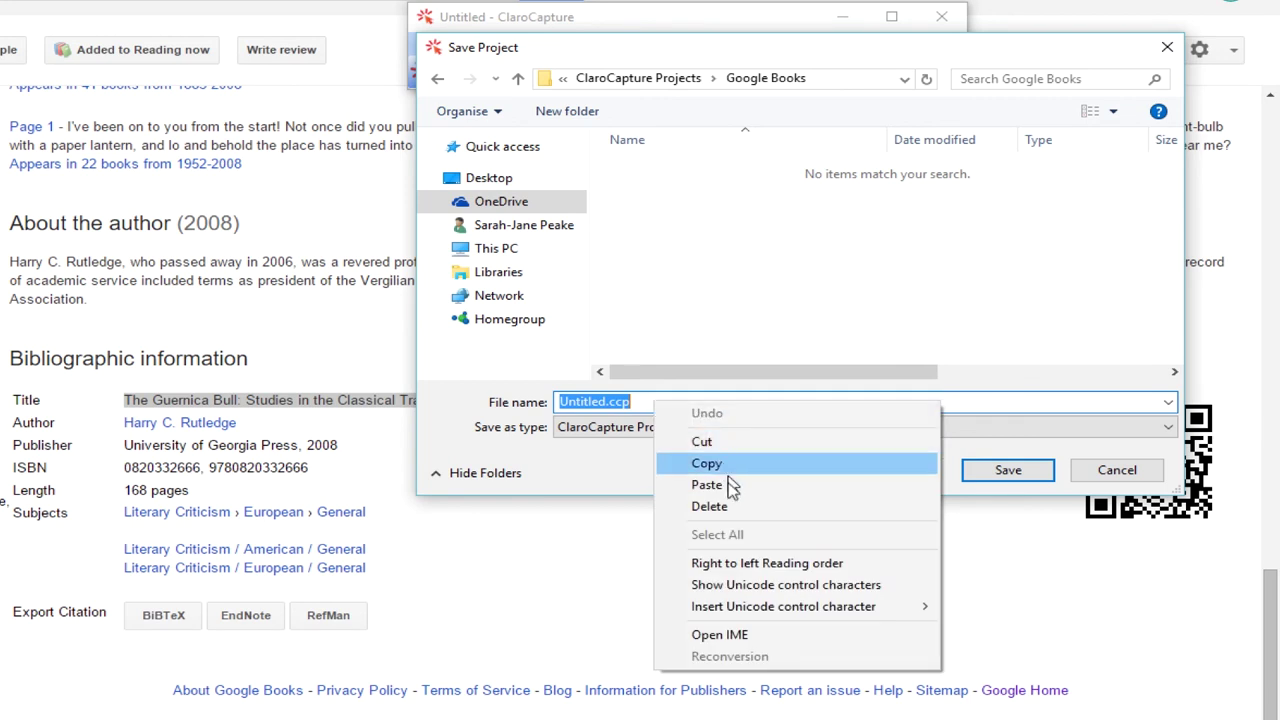
click(765, 490)
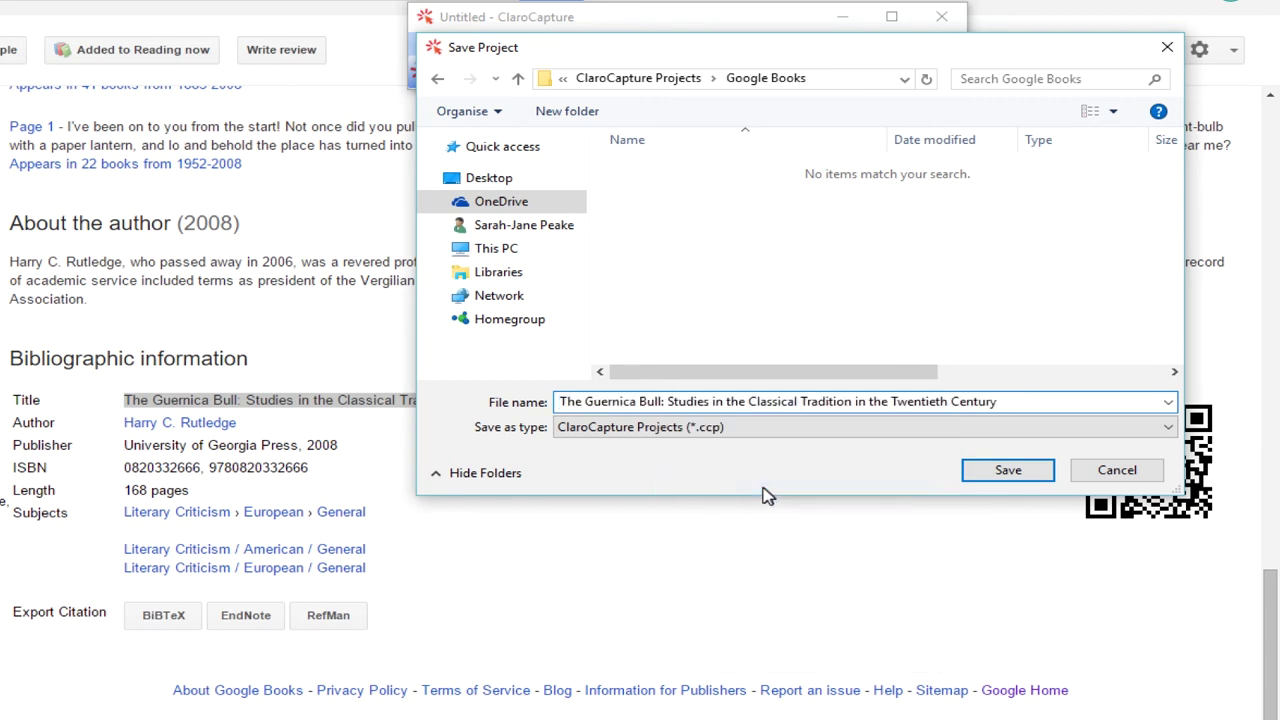
click(984, 475)
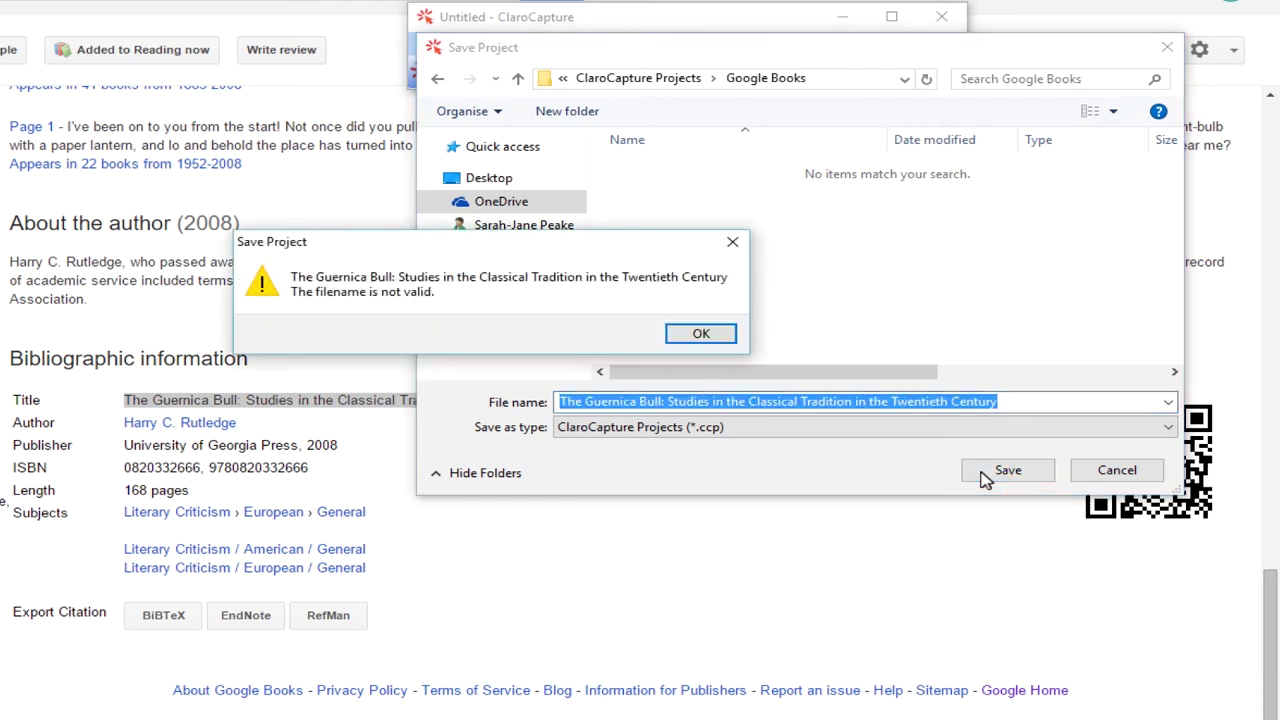
click(714, 338)
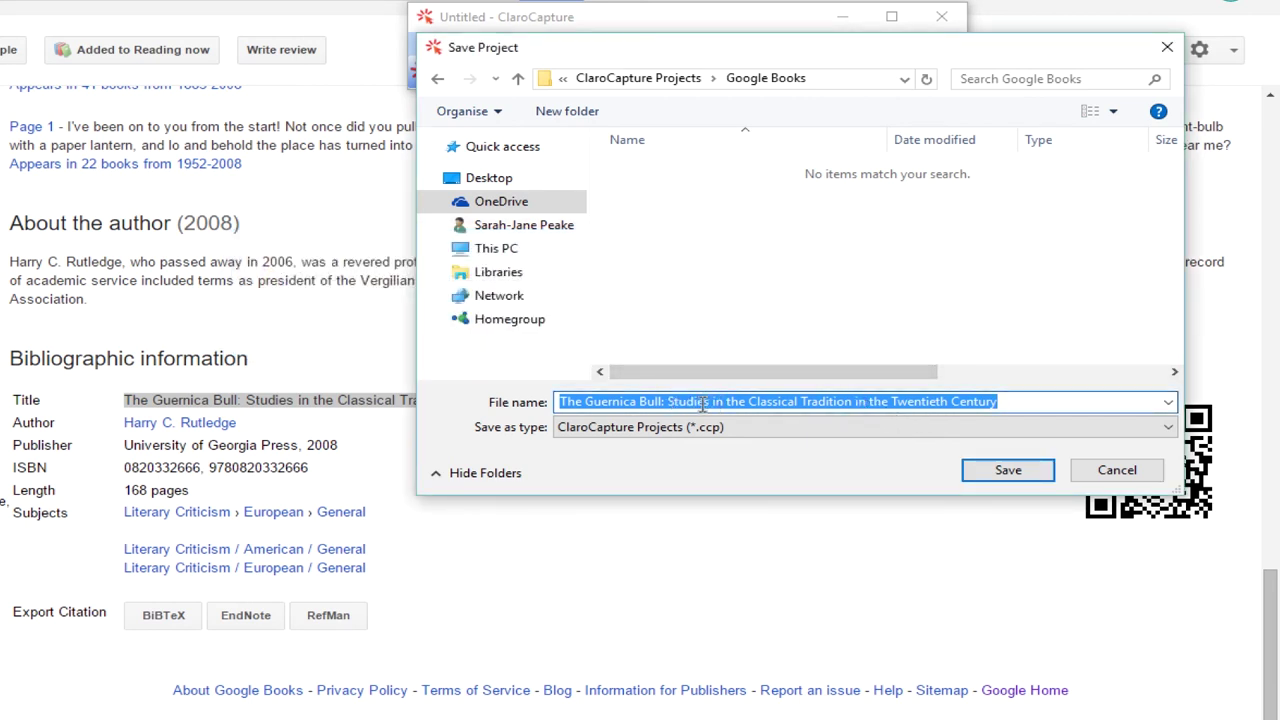
click(670, 402)
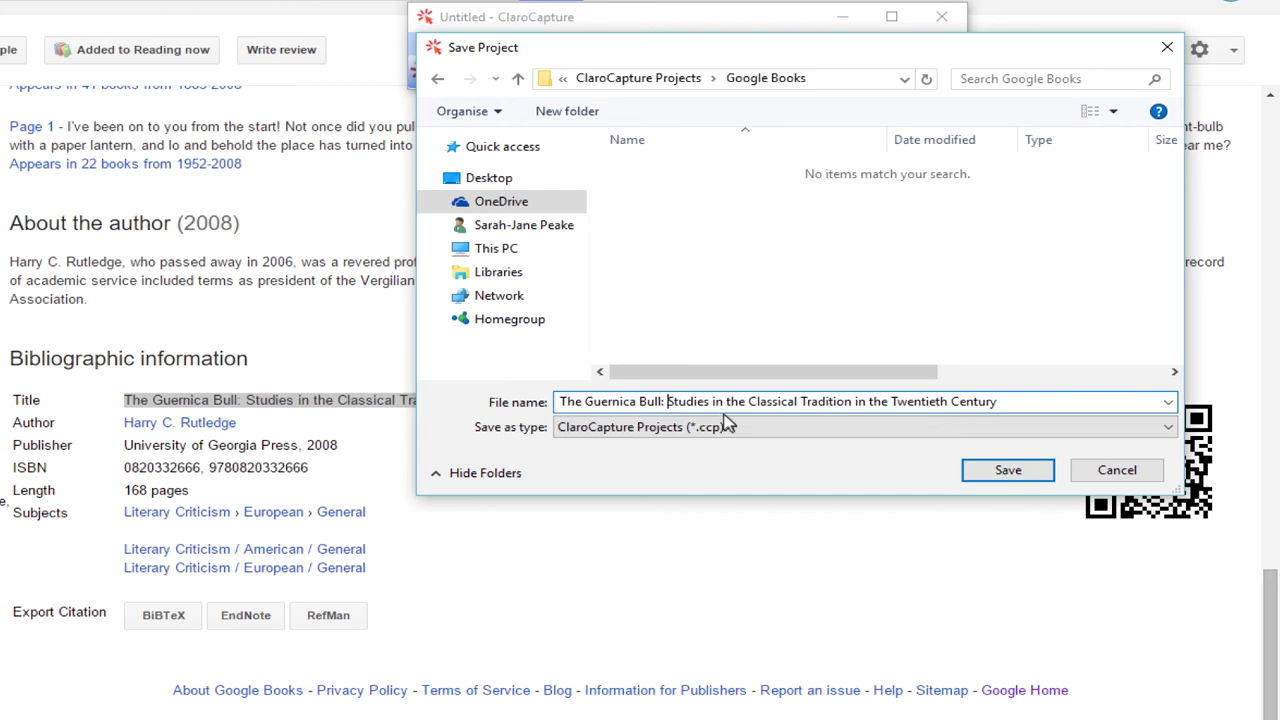
key(BackSpace)
key(BackSpace)
text(-)
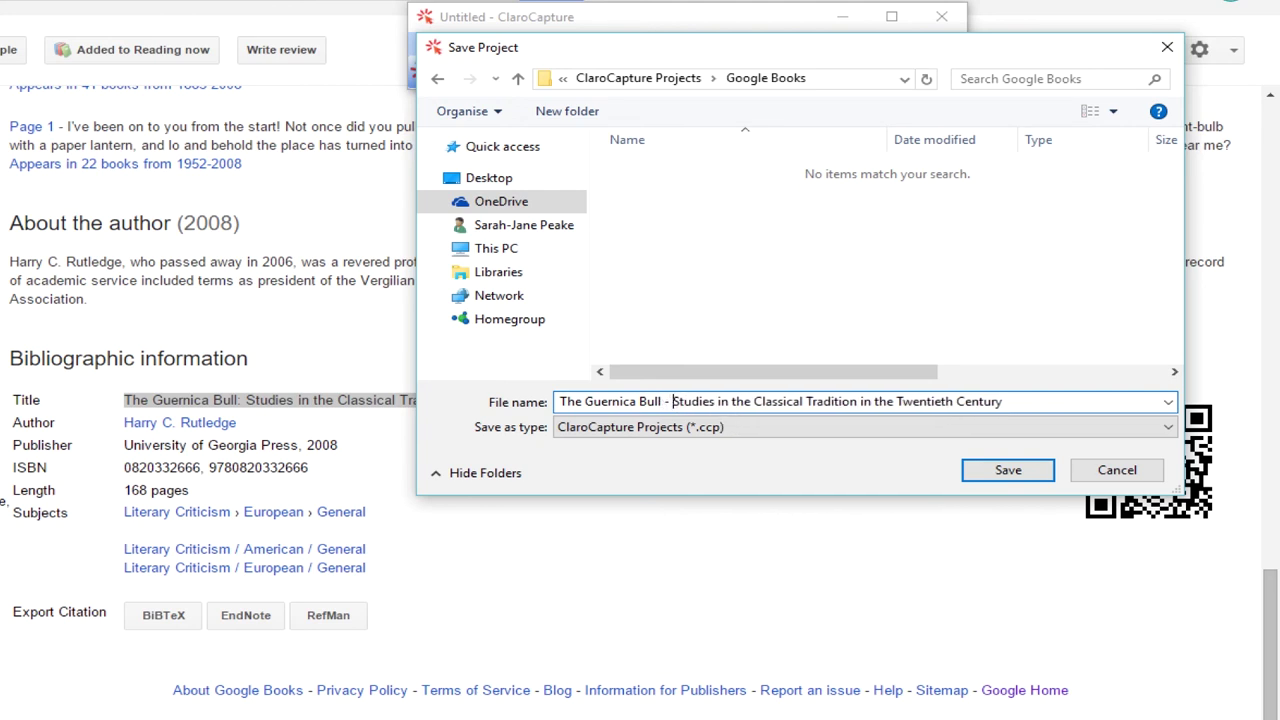
click(992, 474)
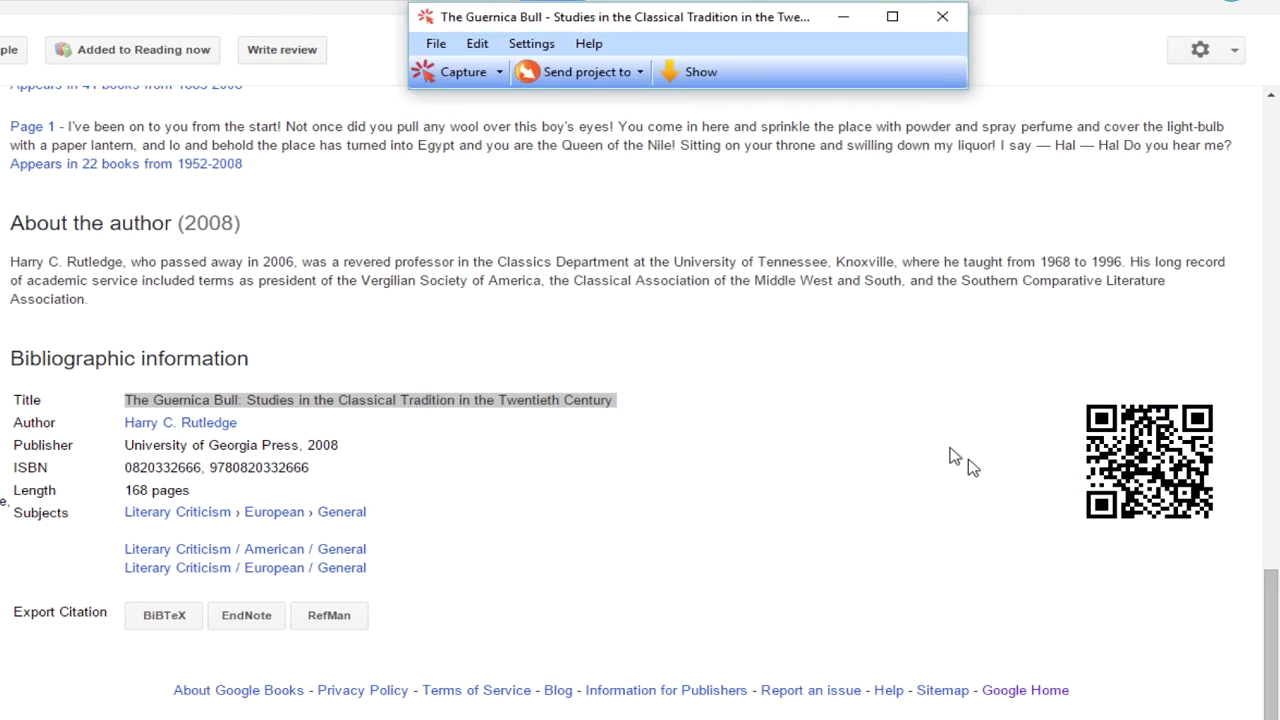
- Send the whole ClaroCapture project to a new Microsoft Word document
click(639, 72)
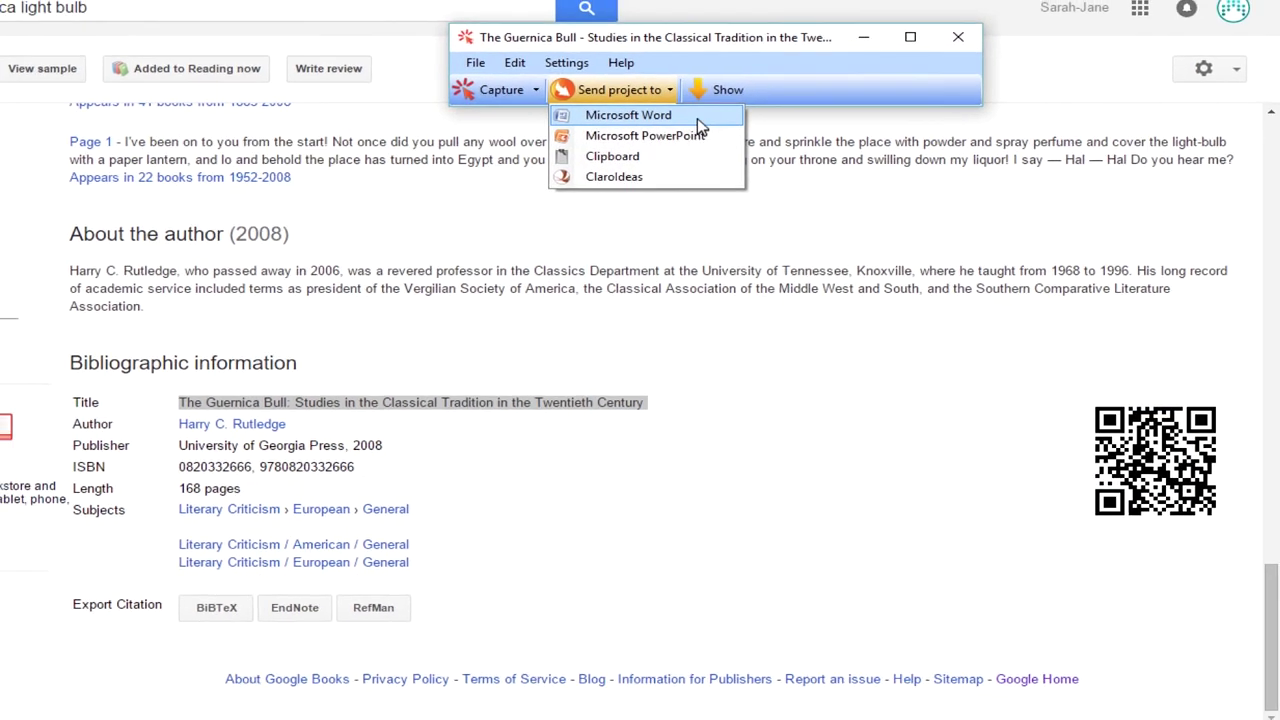
click(697, 118)
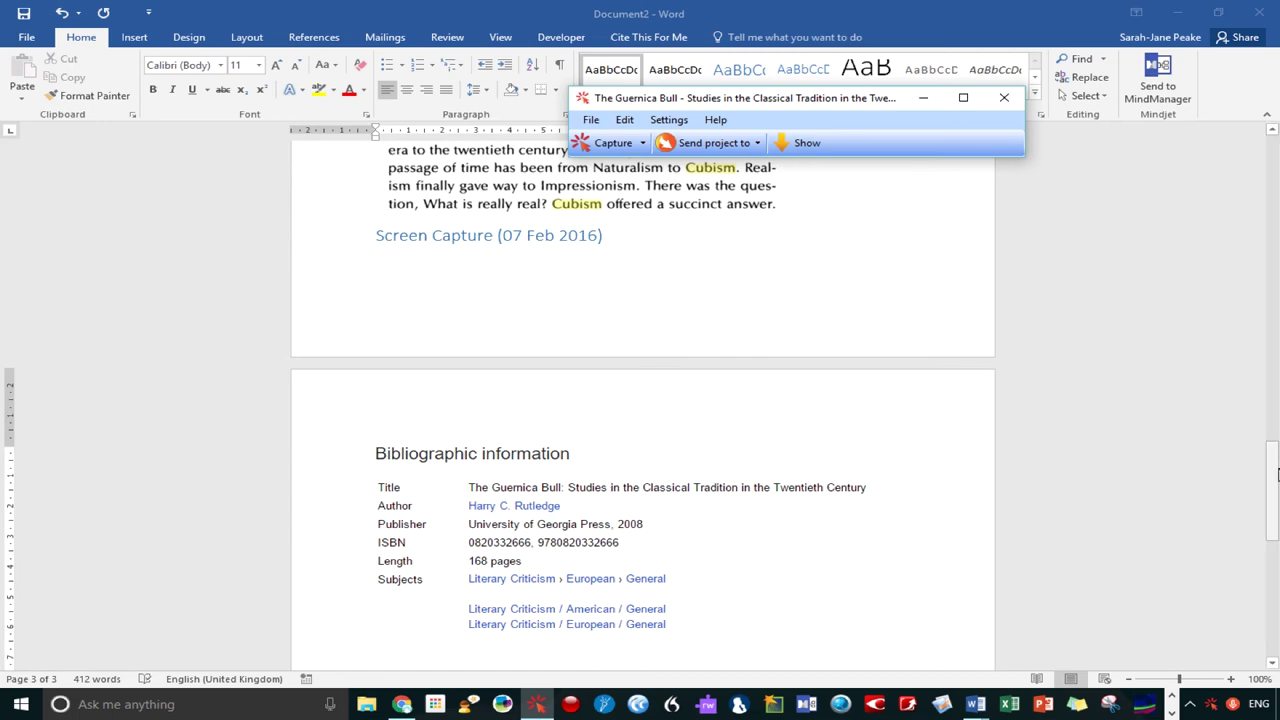
- Jump to the top of Word's Document2 to show the cover capture
right_click(1270, 478)
click(1258, 497)
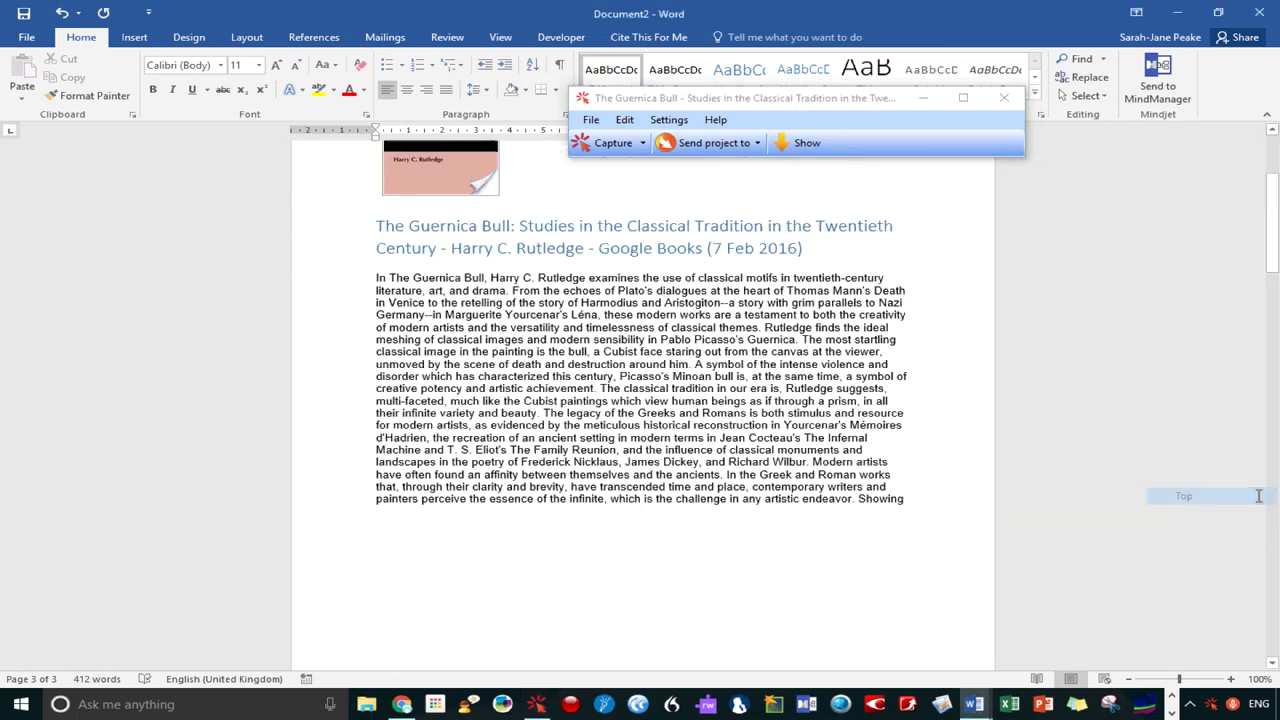